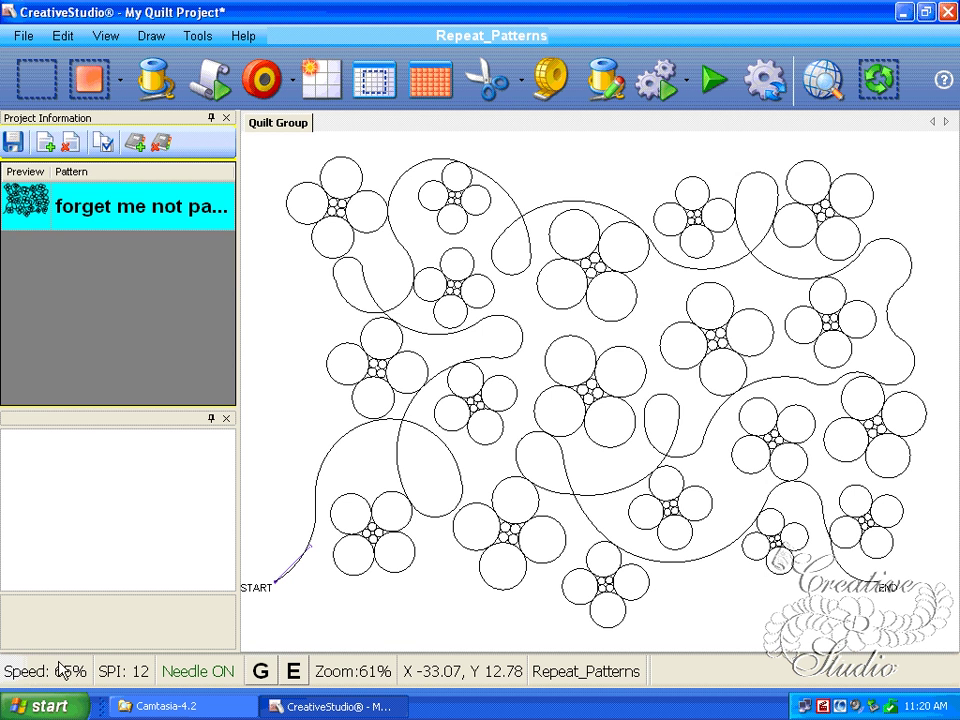
Check the speed value in the Controller Definition settings
left_click(197, 36)
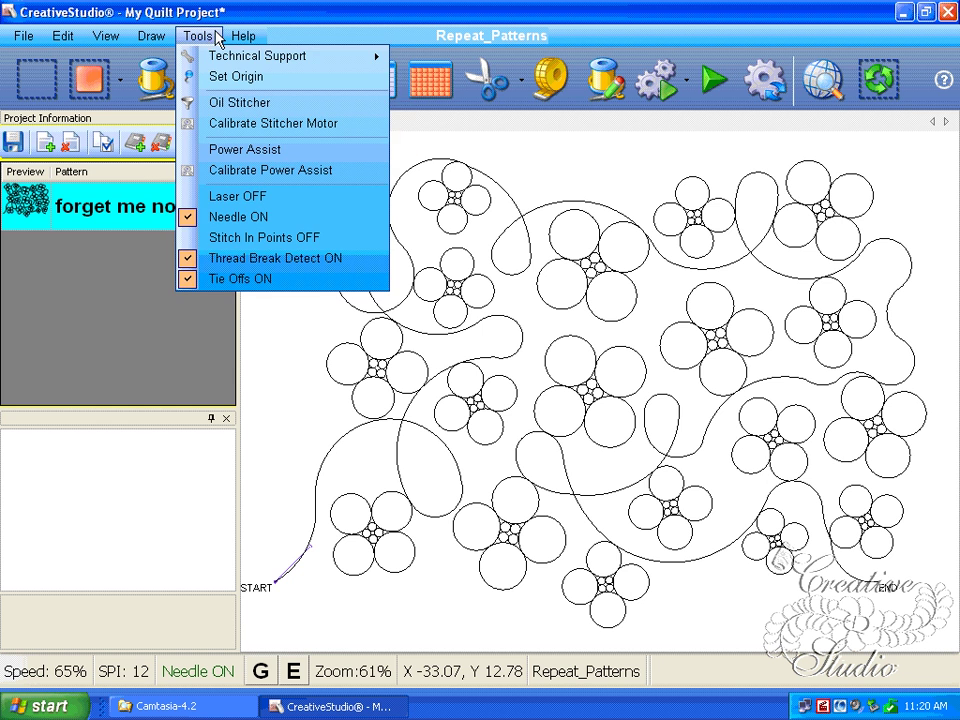
mouse_move(257, 56)
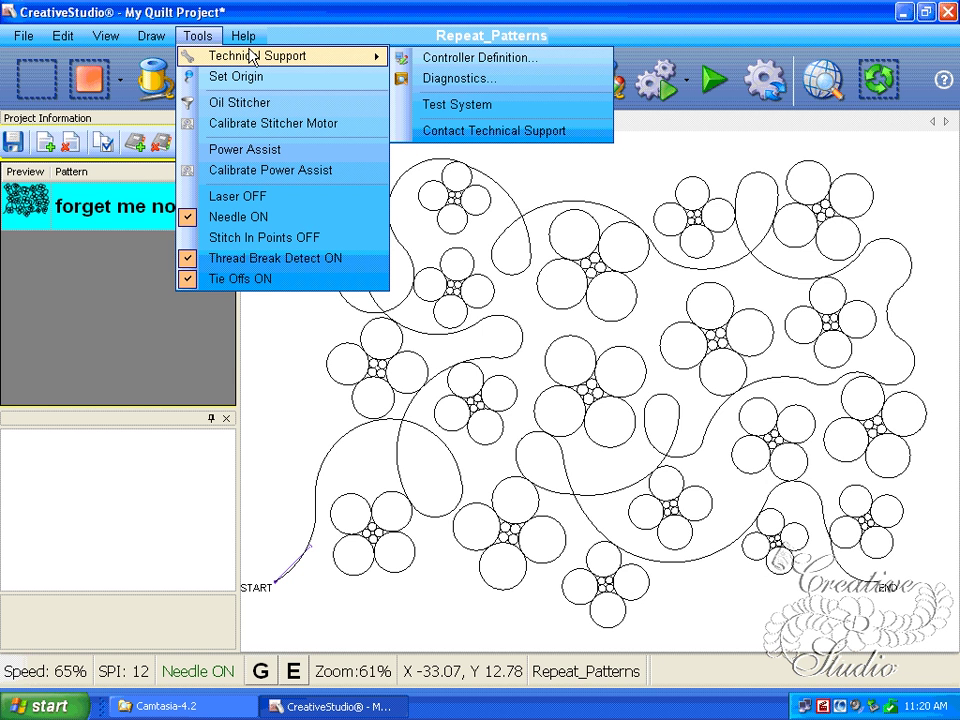
left_click(415, 58)
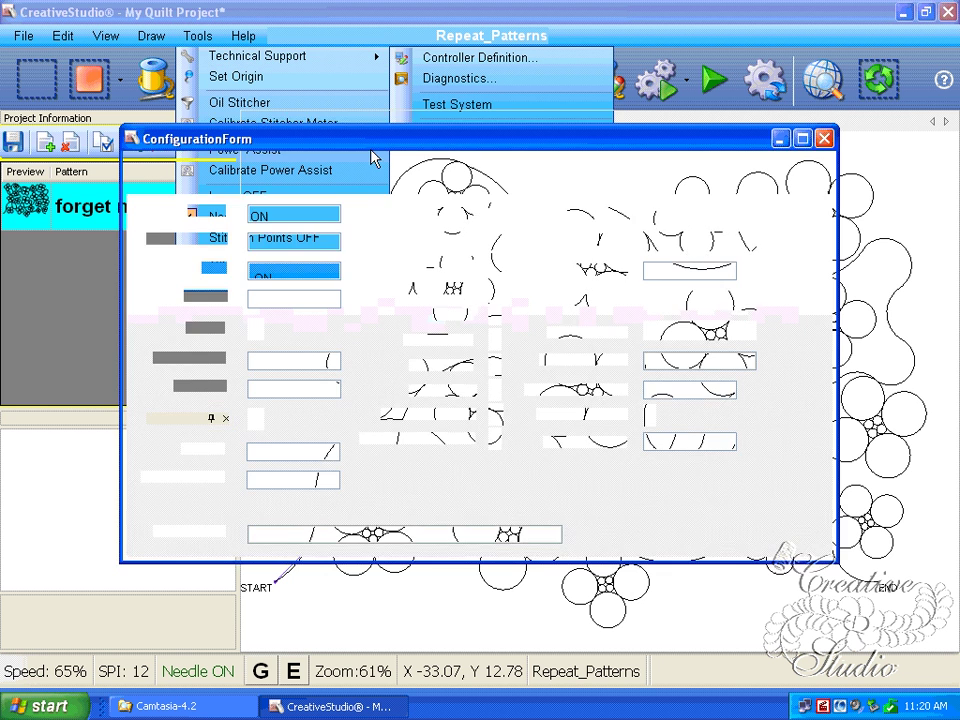
double_click(256, 213)
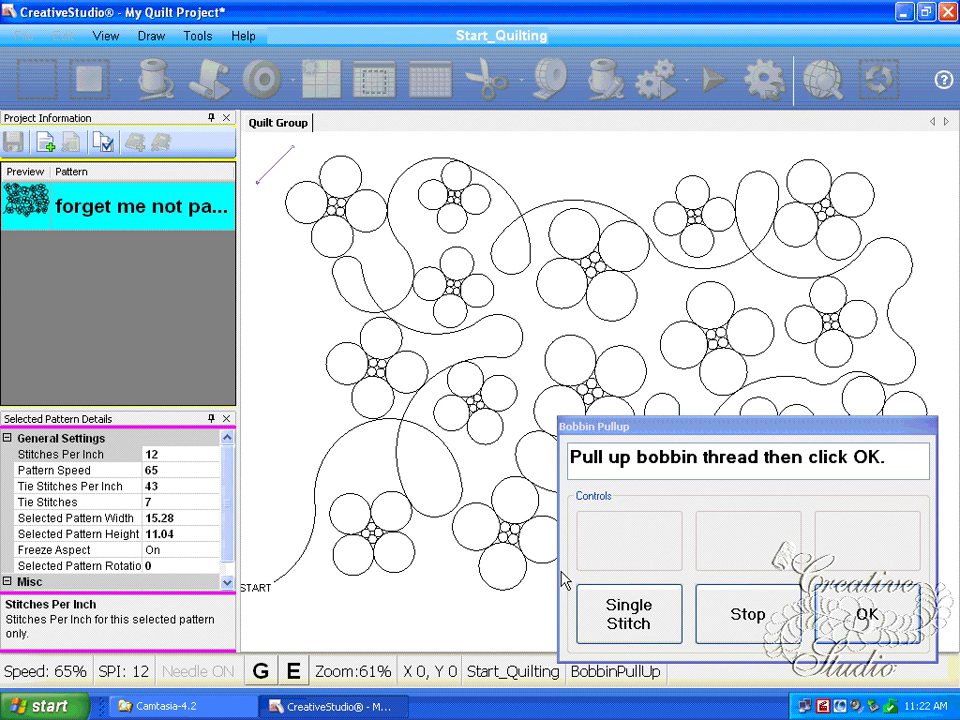
Stitch the forget-me-not, raising speed past 75% with one reset, then stop the run
key("Return")
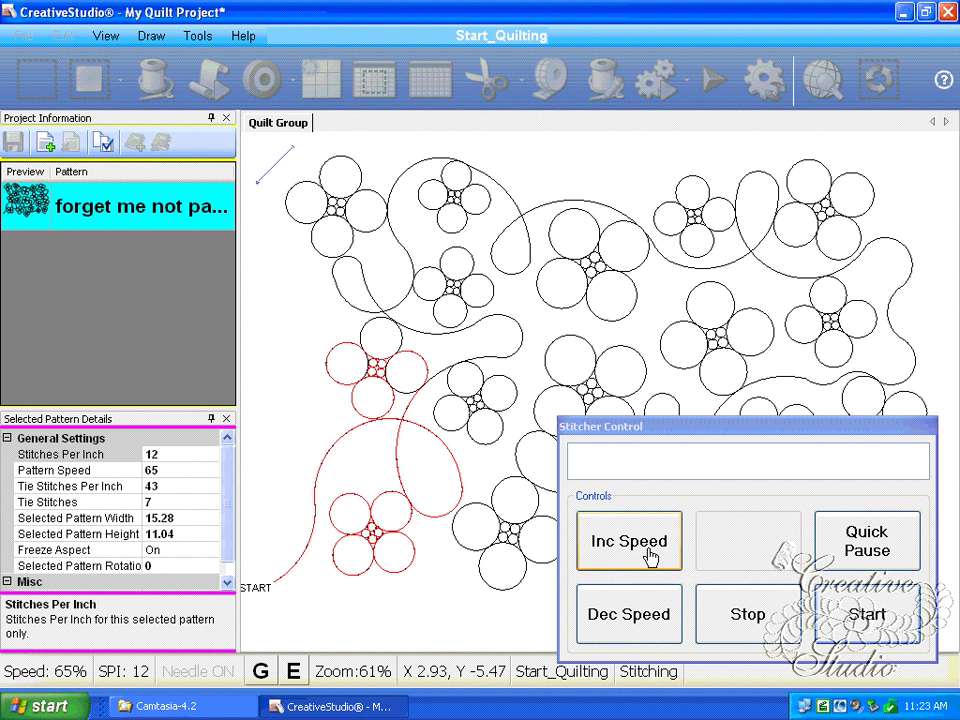
left_click(623, 549)
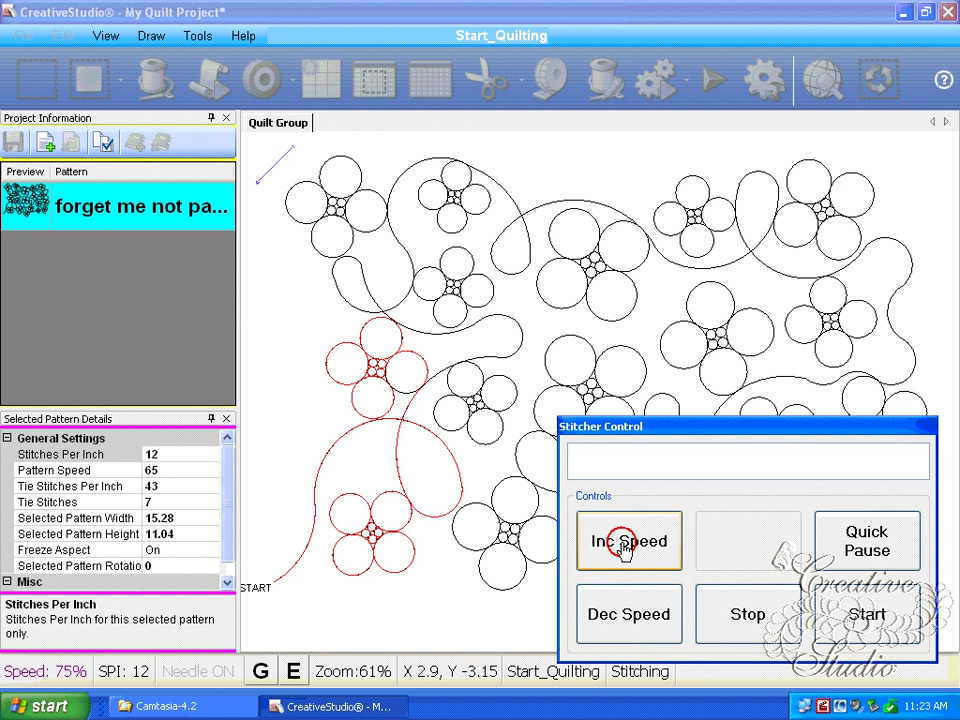
left_click(613, 550)
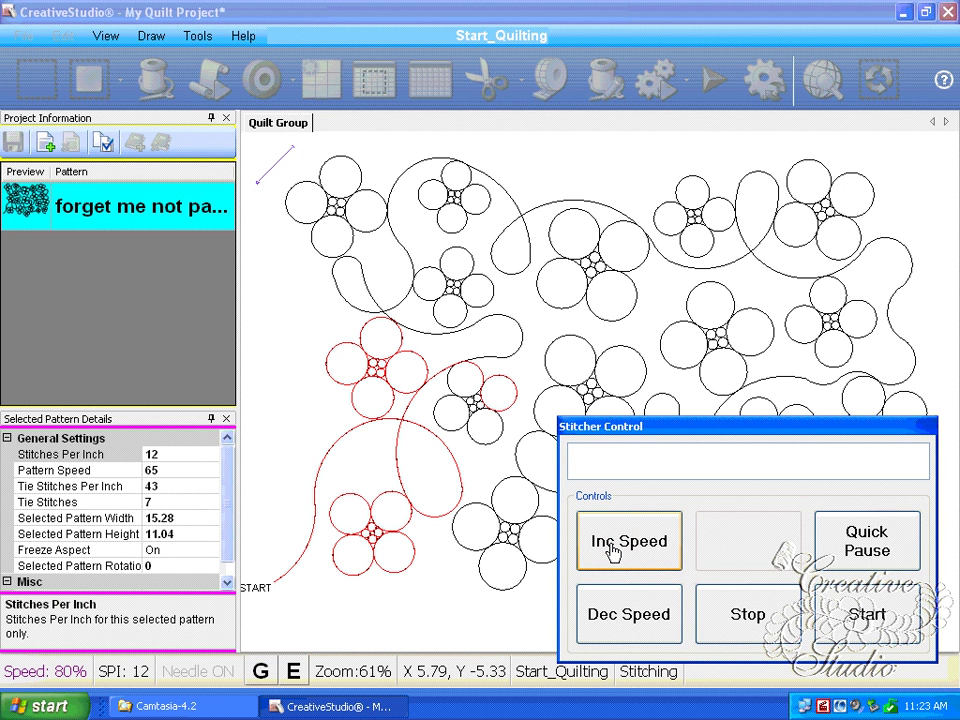
left_click(42, 673)
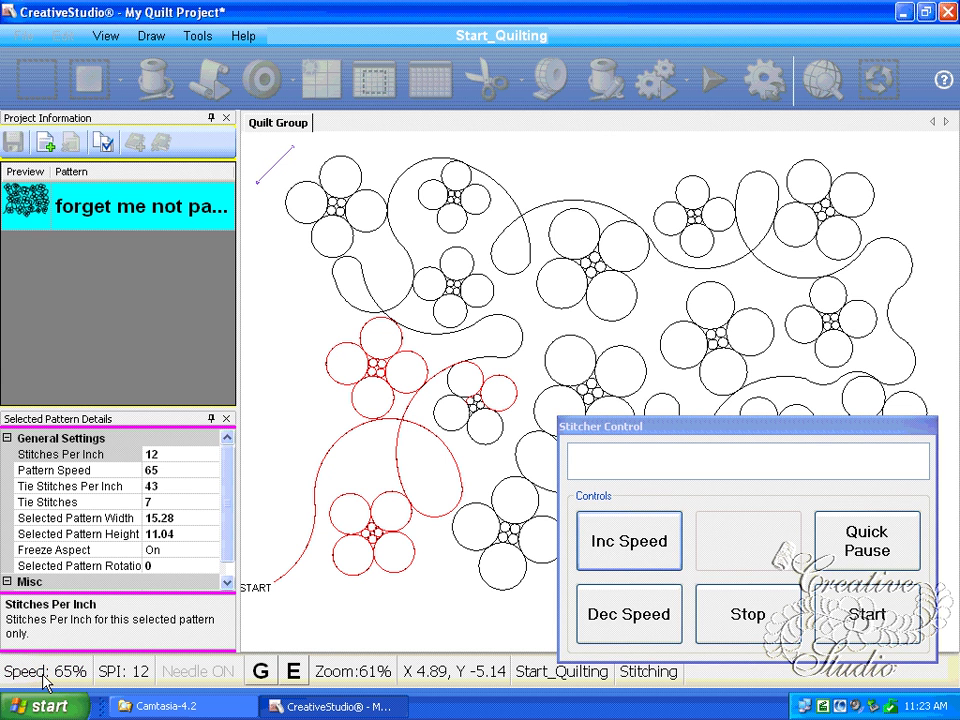
left_click(603, 553)
left_click(611, 548)
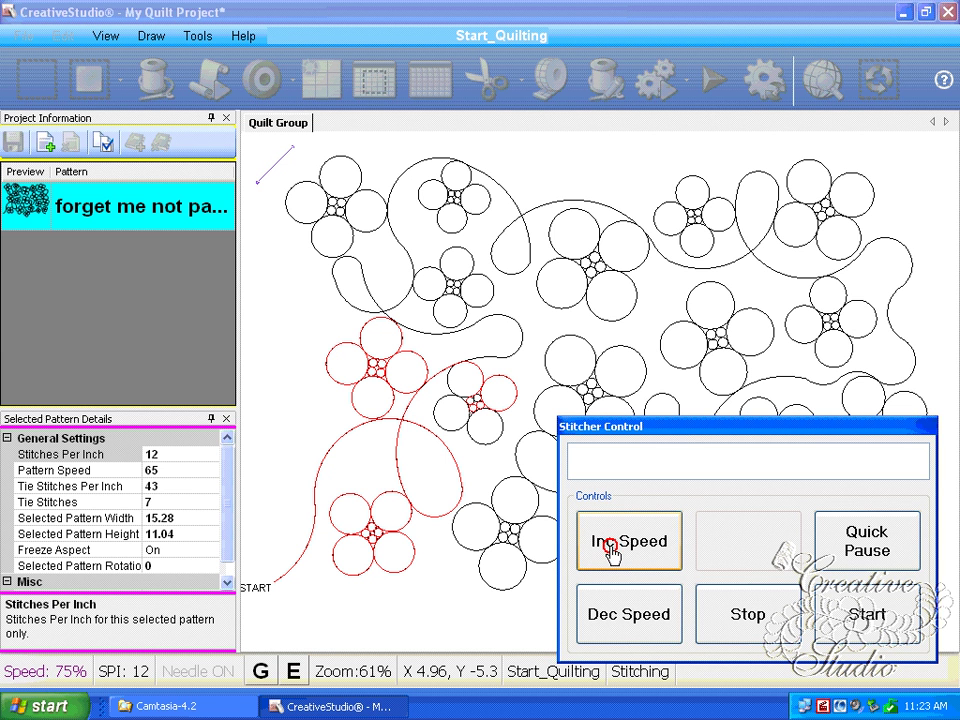
left_click(608, 556)
left_click(606, 558)
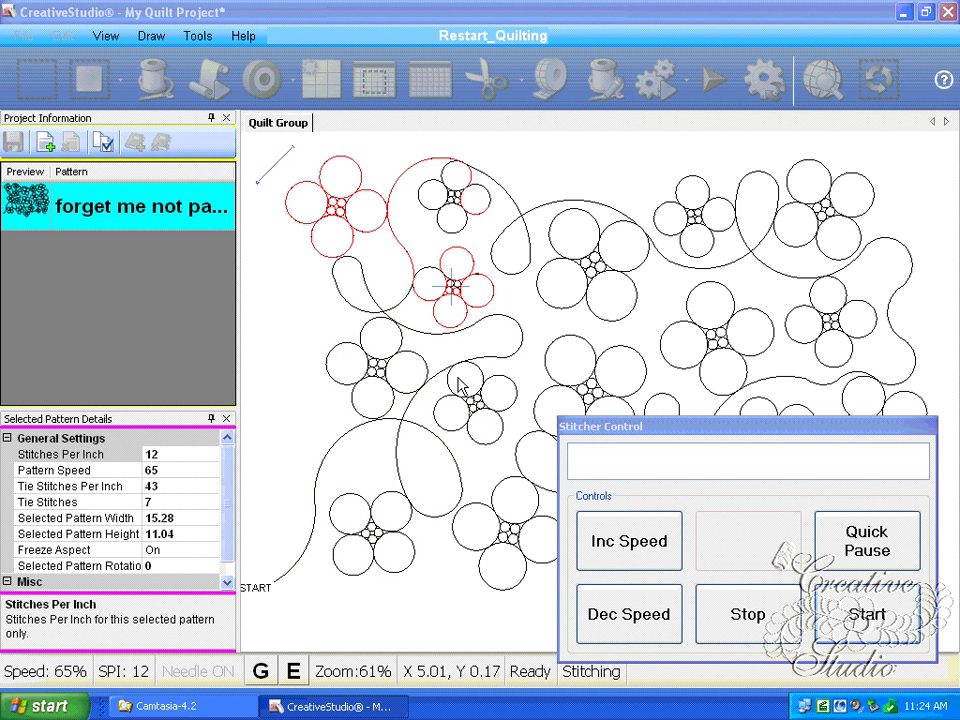
left_click(760, 638)
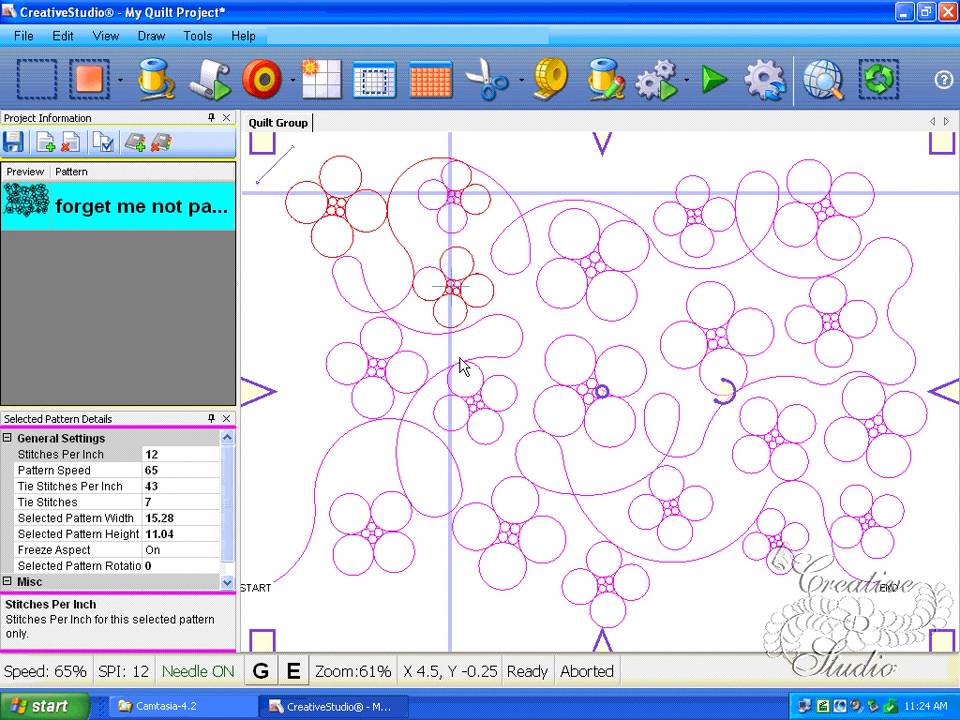
Change Pattern Speed from 65 to 30 and restart quilting
left_click(167, 469)
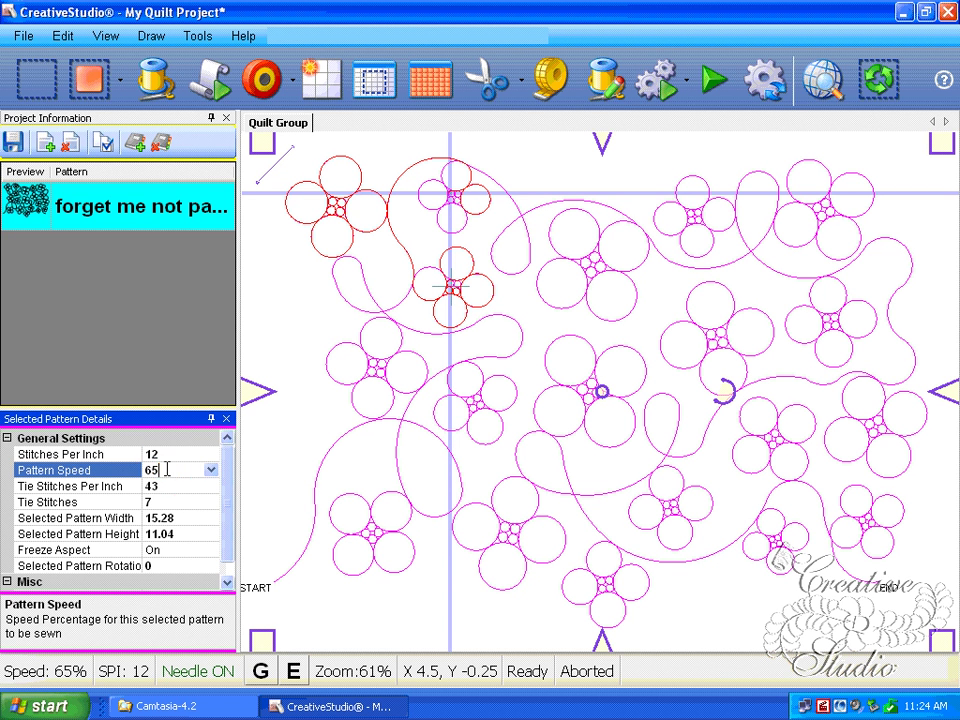
double_click(167, 469)
key("BackSpace")
key("BackSpace")
type("3")
type("0")
key("Return")
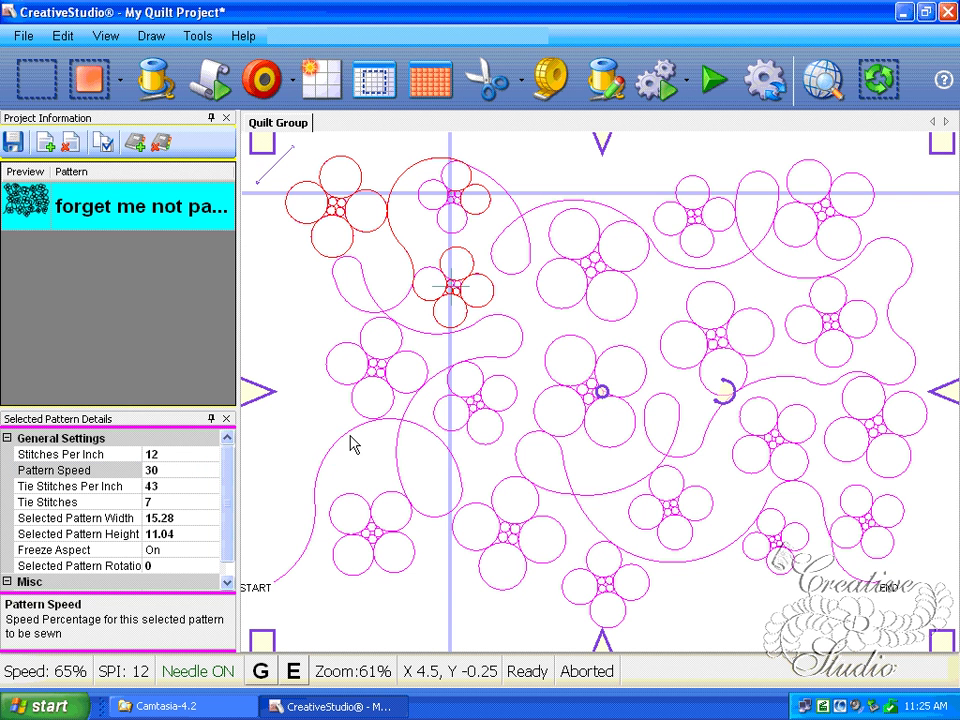
left_click(160, 88)
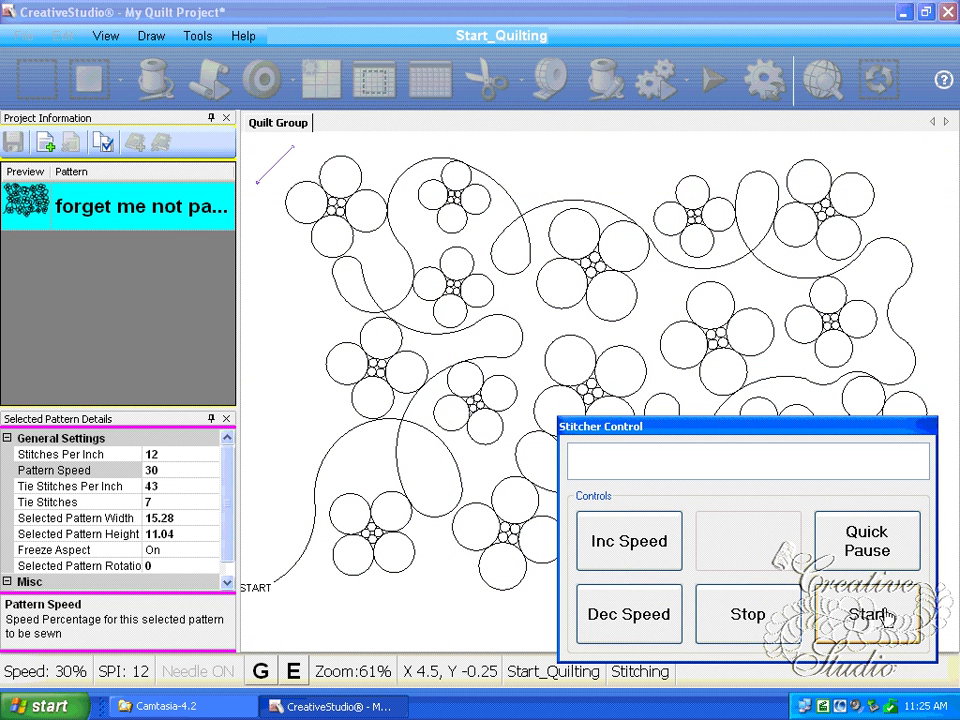
Start stitching, slow down to 10%, then reset to the 30% pattern speed
left_click(886, 618)
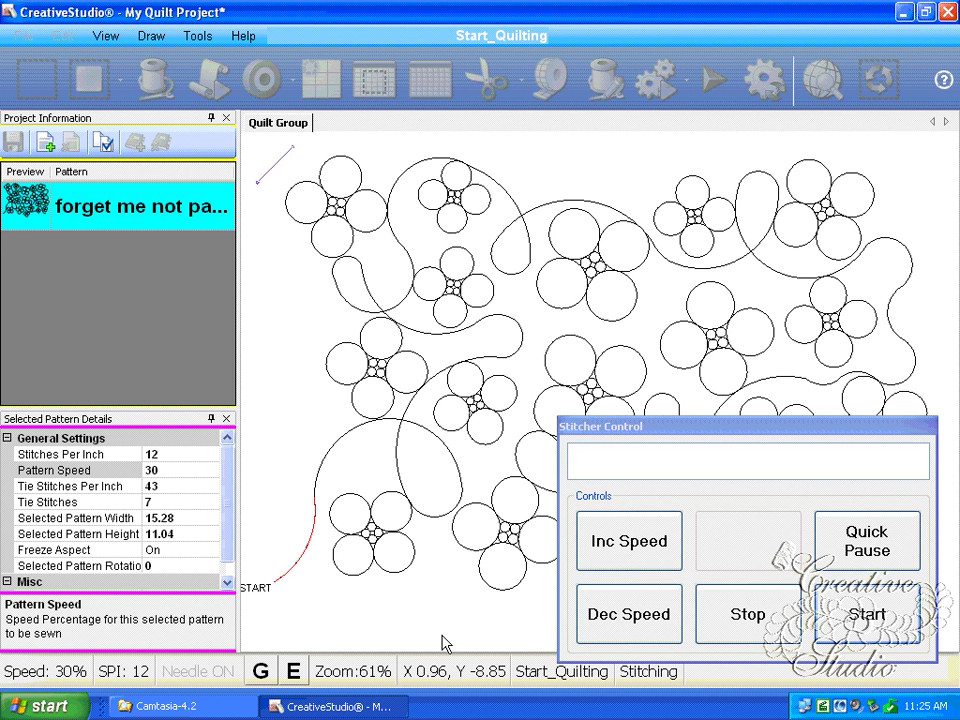
left_click(629, 614)
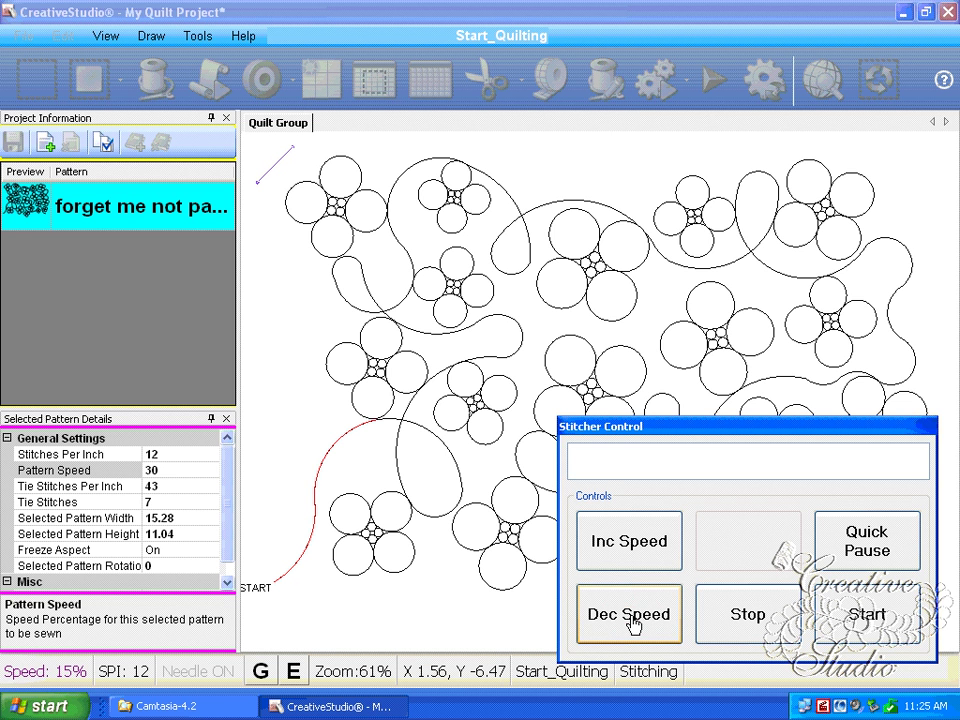
left_click(629, 614)
left_click(45, 672)
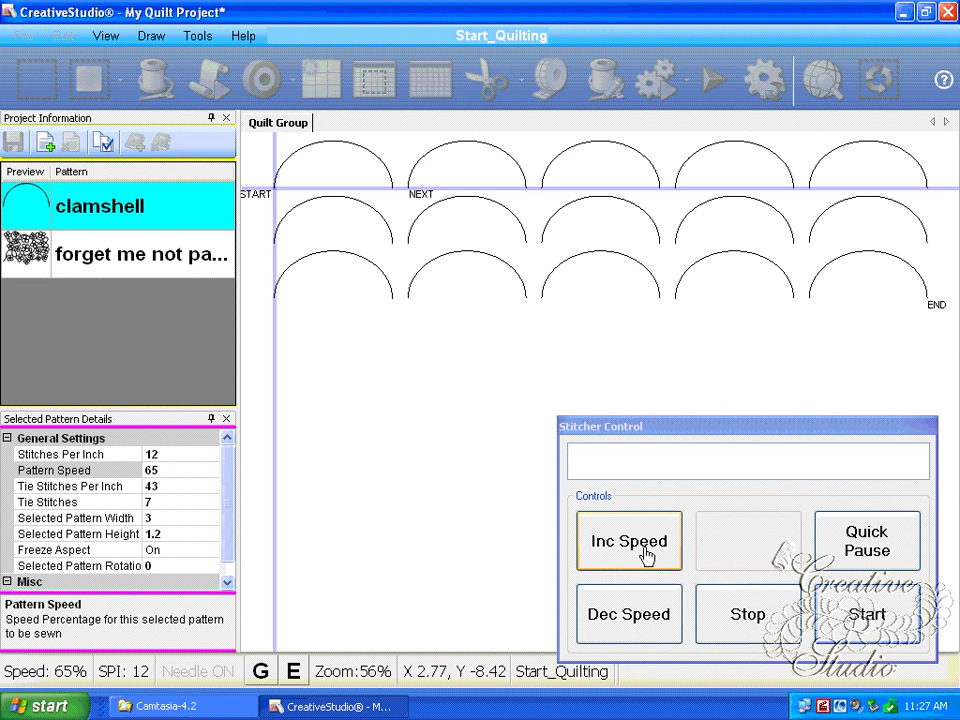
Start stitching the clamshell row, raising speed to 75% and confirming the bobbin cut
left_click(855, 620)
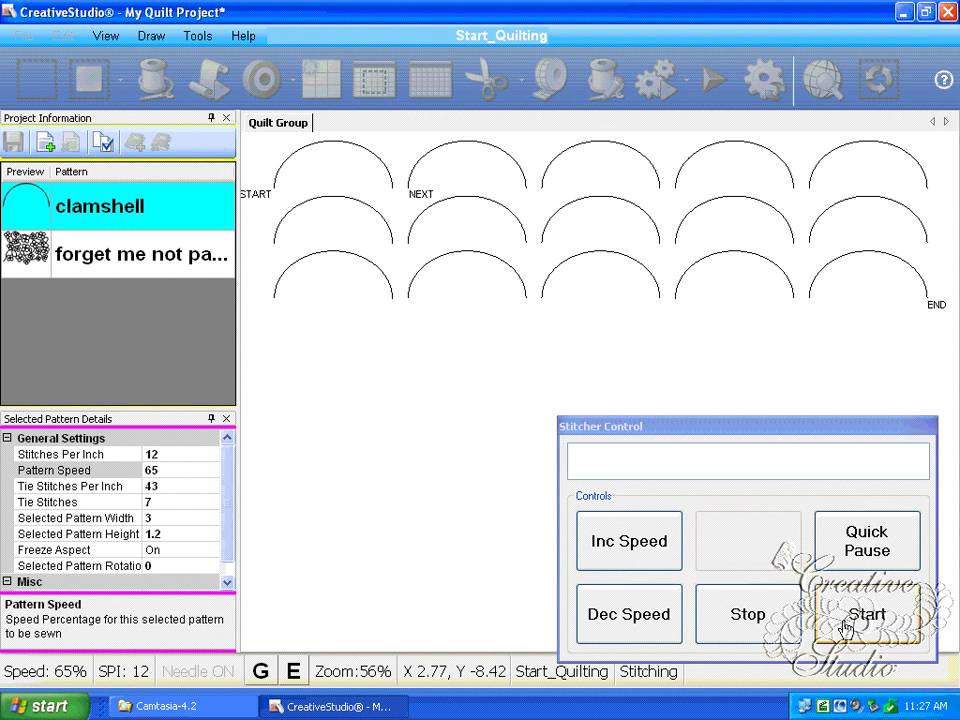
left_click(622, 536)
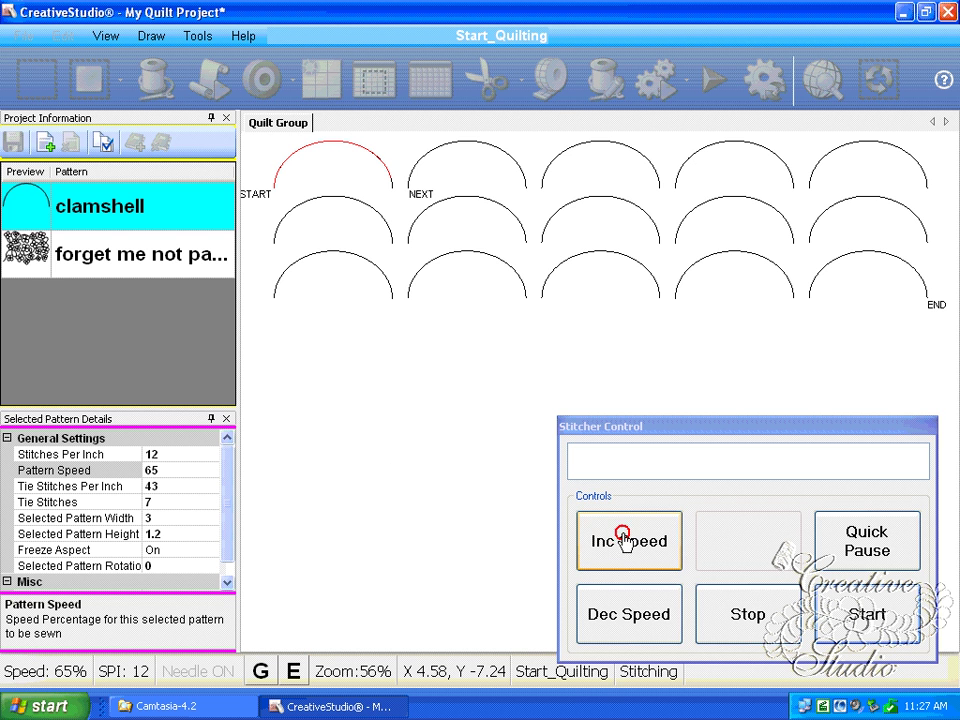
left_click(622, 536)
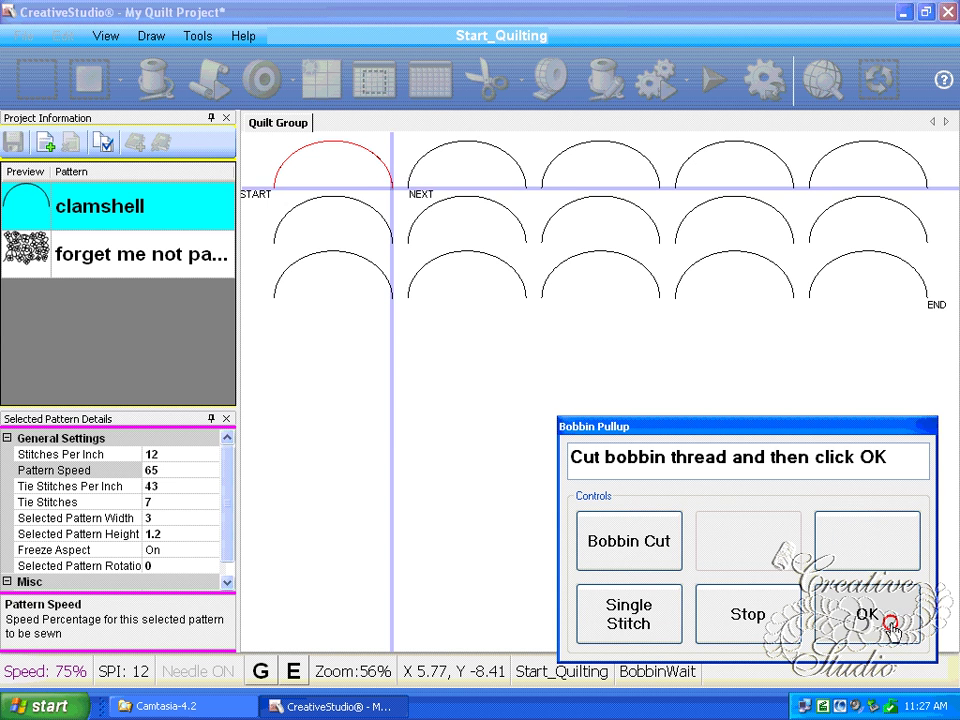
left_click(890, 624)
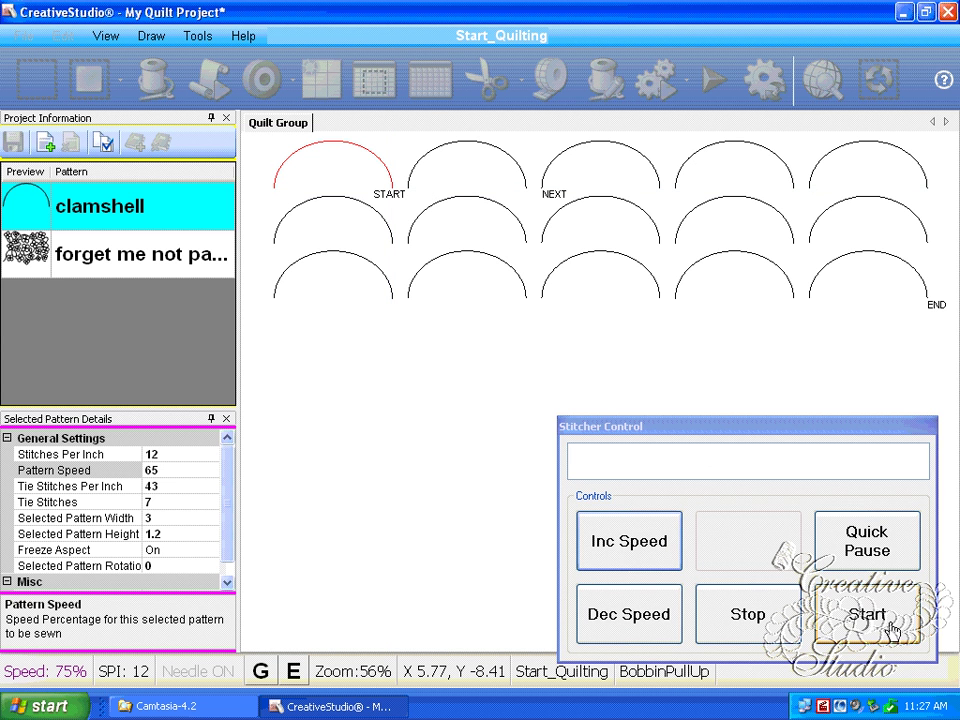
left_click(878, 627)
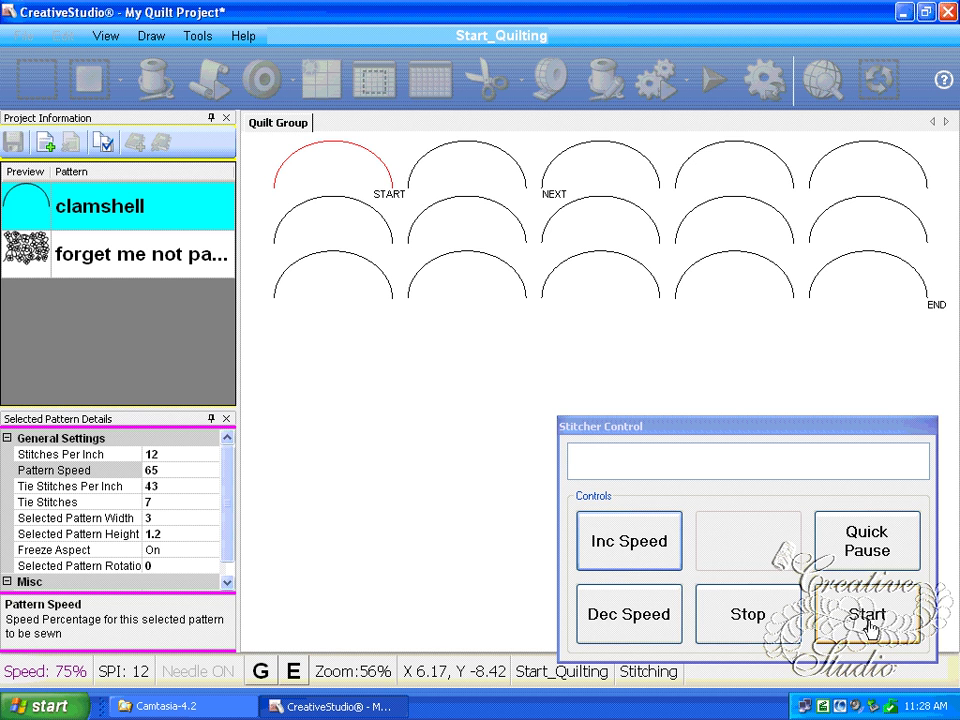
left_click(868, 625)
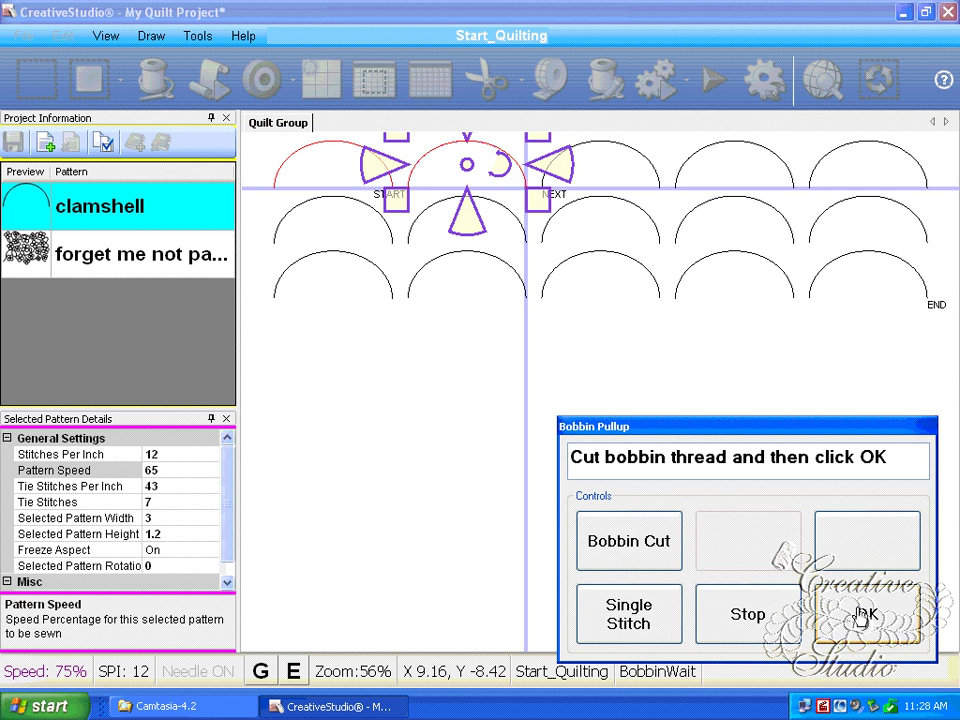
Continue the clamshells, slowing to 65% then raising to 80%, and stop the run
left_click(861, 616)
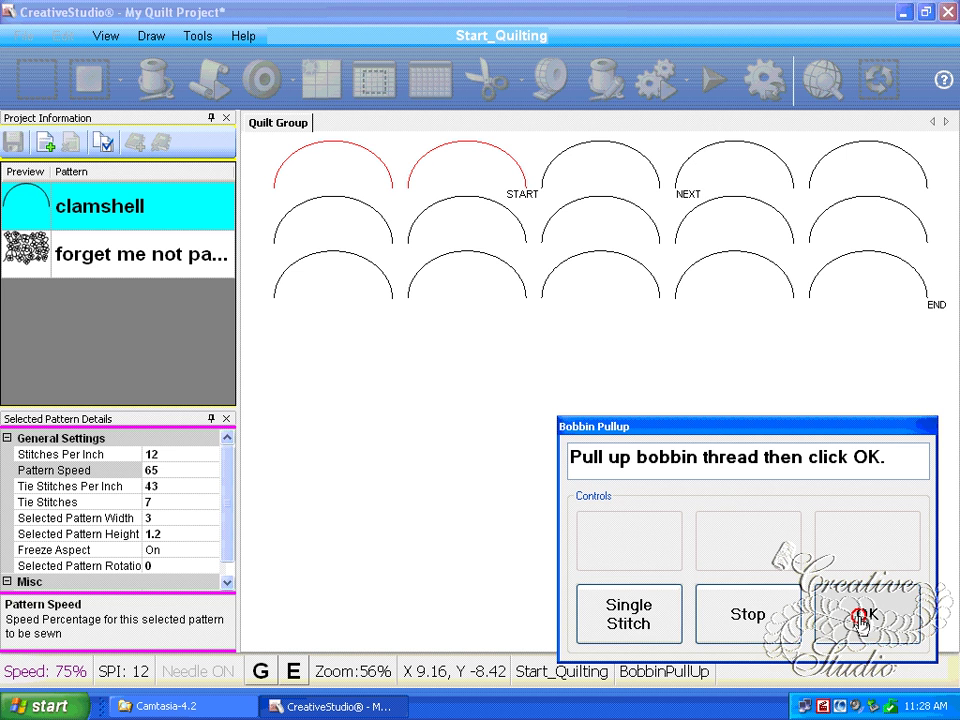
left_click(861, 620)
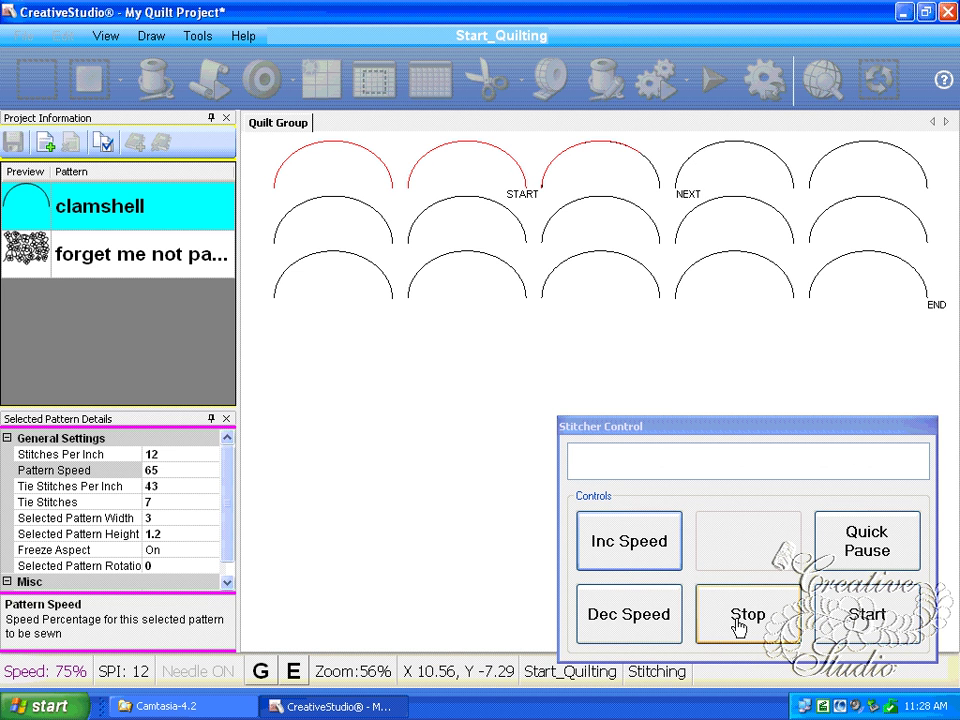
left_click(629, 614)
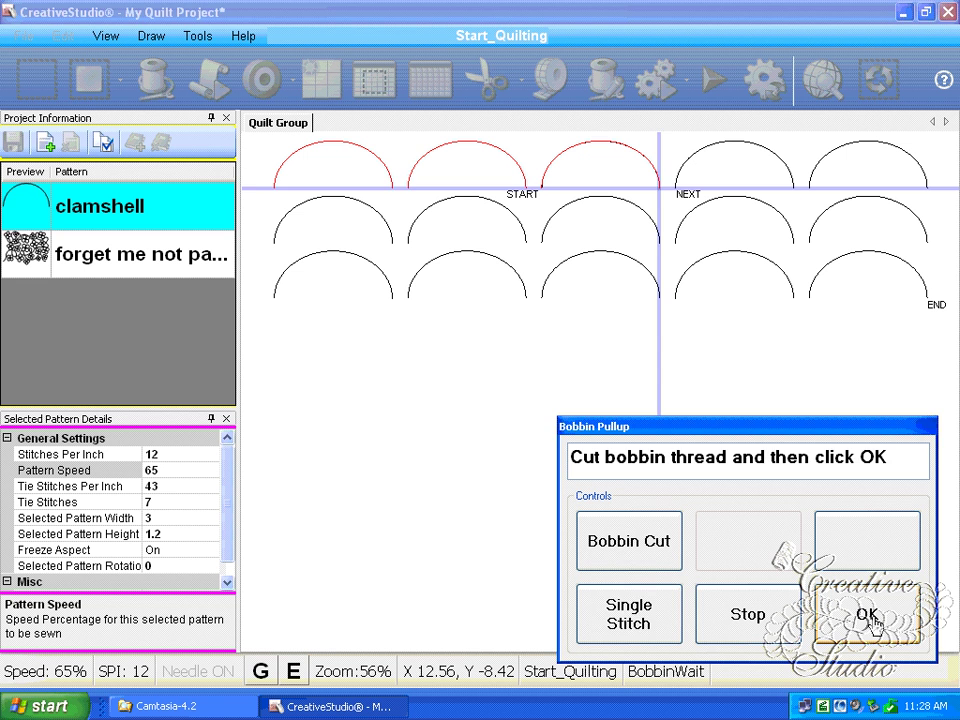
left_click(872, 622)
left_click(636, 540)
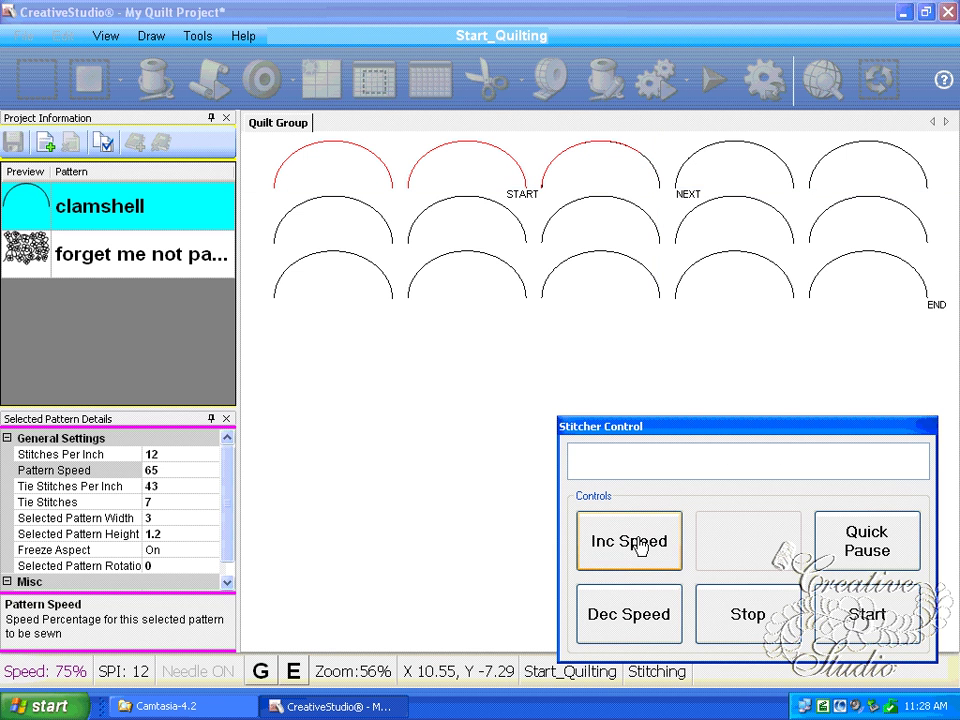
left_click(636, 542)
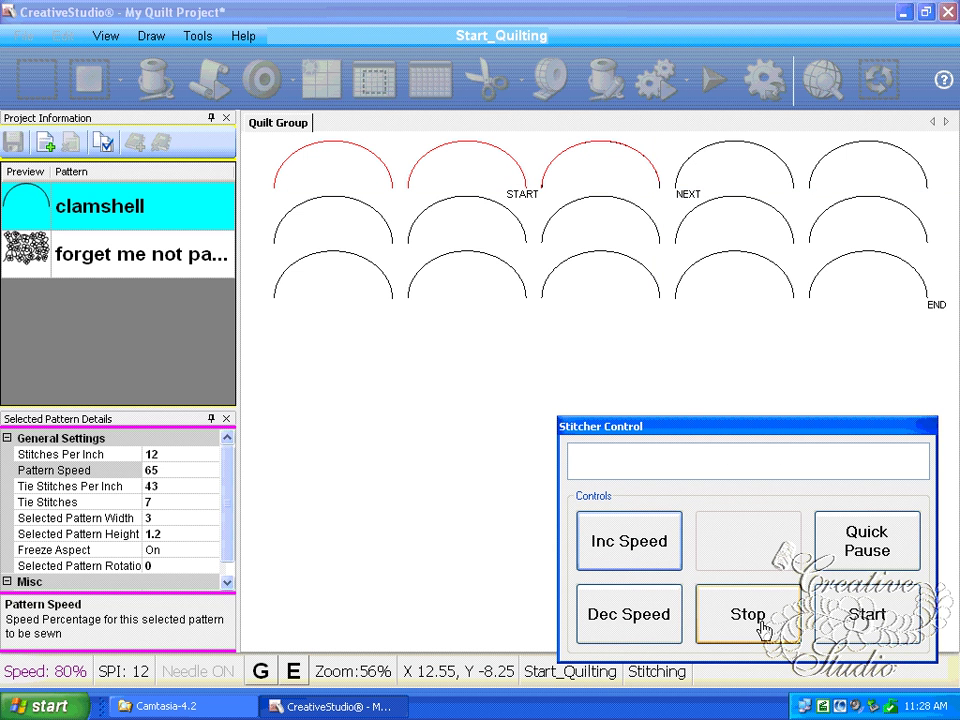
left_click(752, 628)
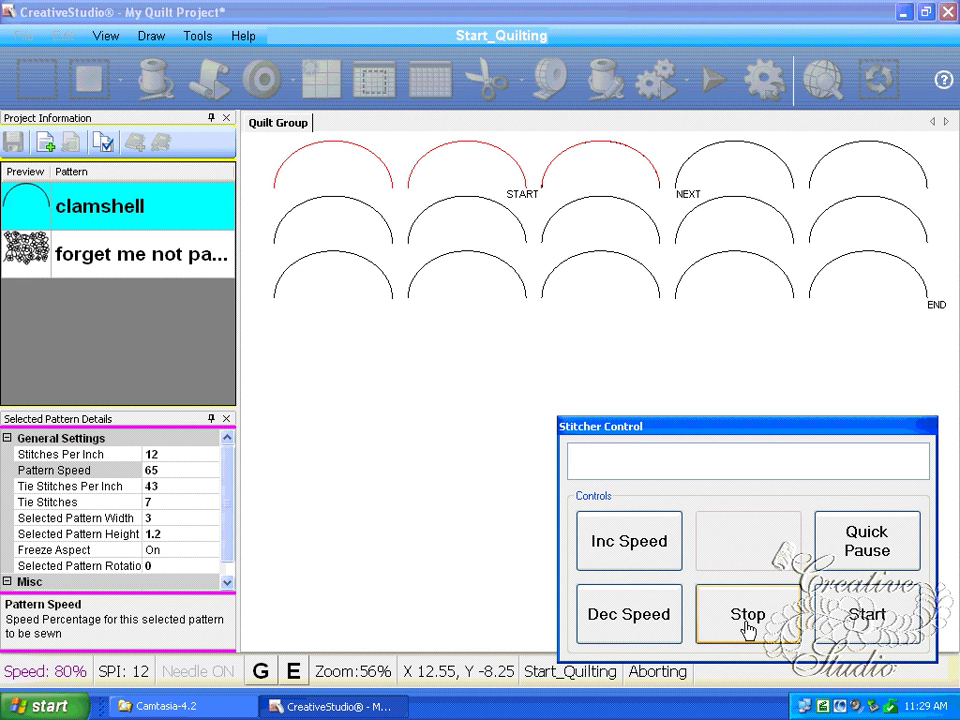
Reset the status-bar Speed readout to 65%
left_click(40, 674)
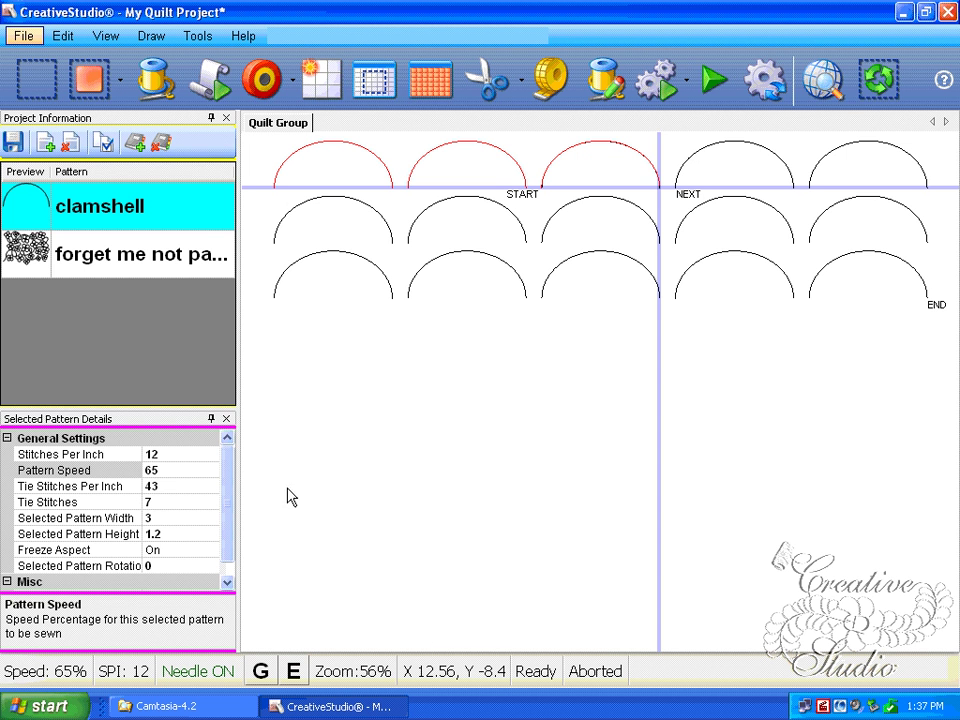
Replace the clamshell's Pattern Speed value 65 with 23
left_click(189, 470)
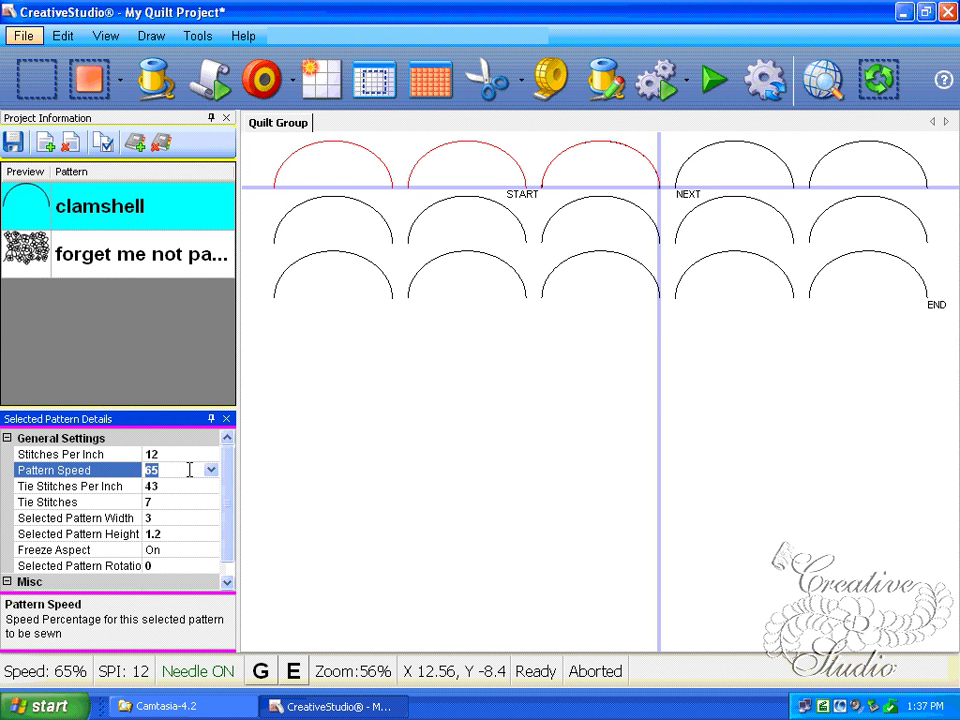
key("BackSpace")
type("2")
type("3")
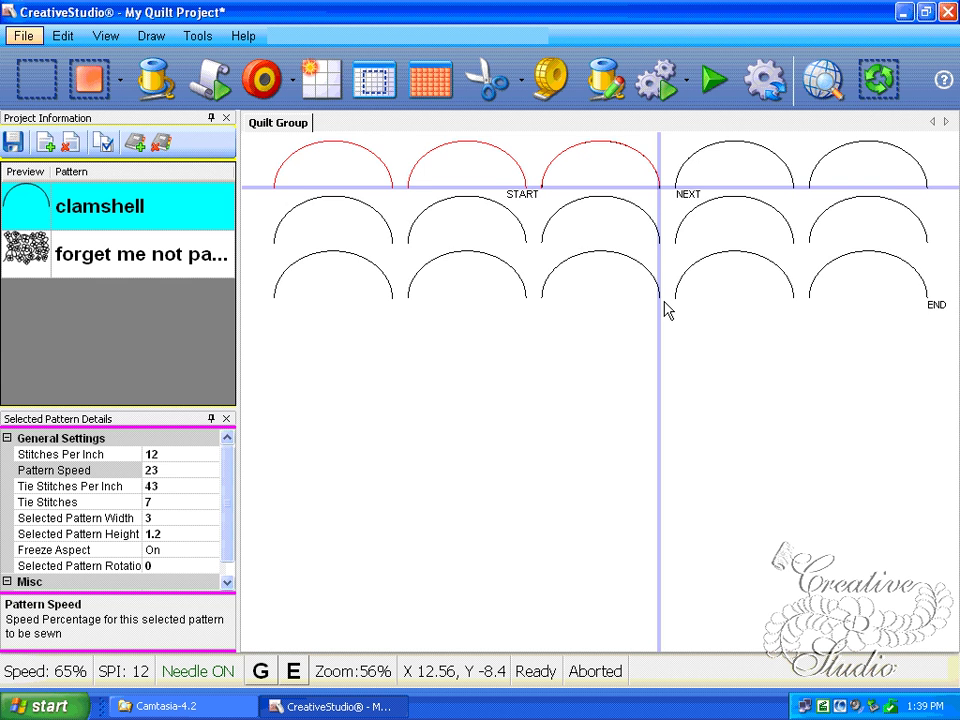
Start quilting the clamshell layout and confirm the bobbin pull-up
scroll(663, 311, "down", 1)
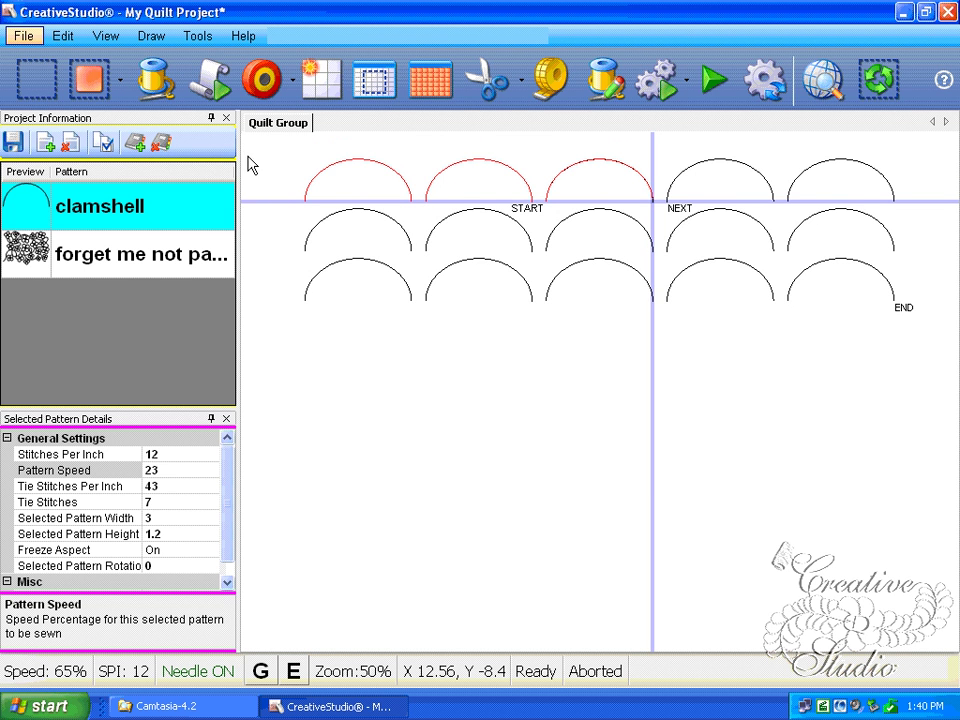
left_click(155, 80)
left_click(864, 615)
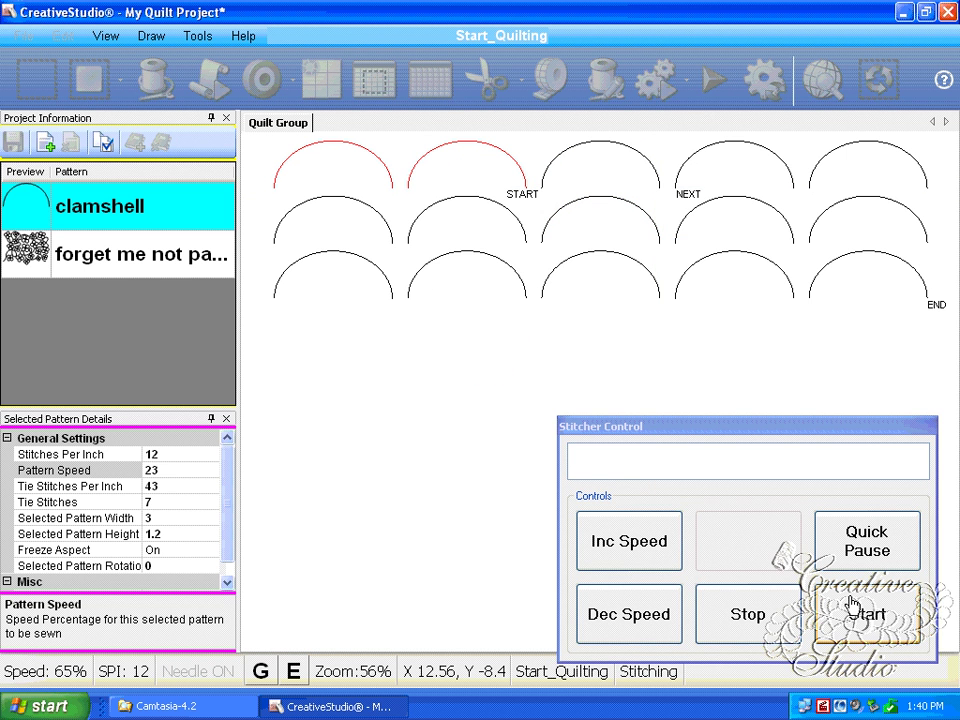
left_click(860, 616)
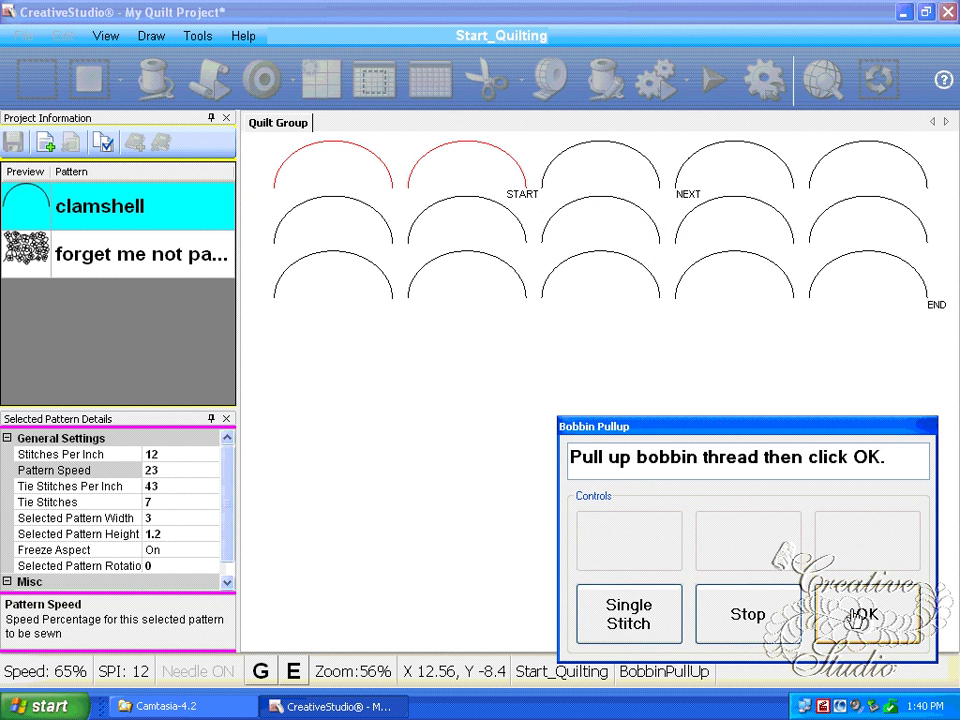
left_click(857, 615)
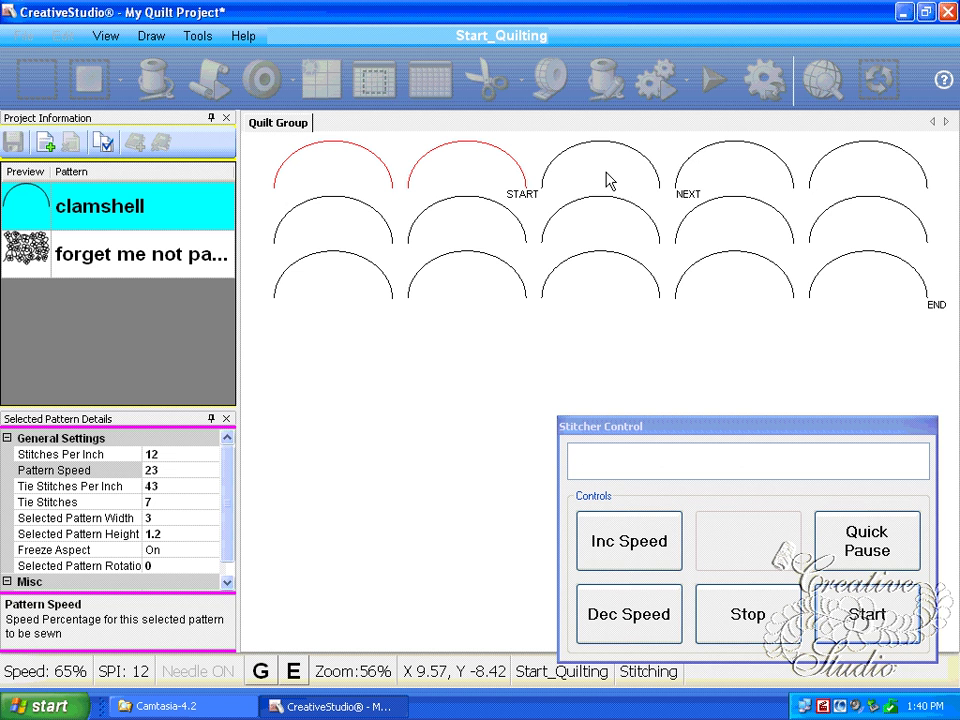
Restart from a different second-row clamshell, stitch on, then stop and abort
left_click(590, 200)
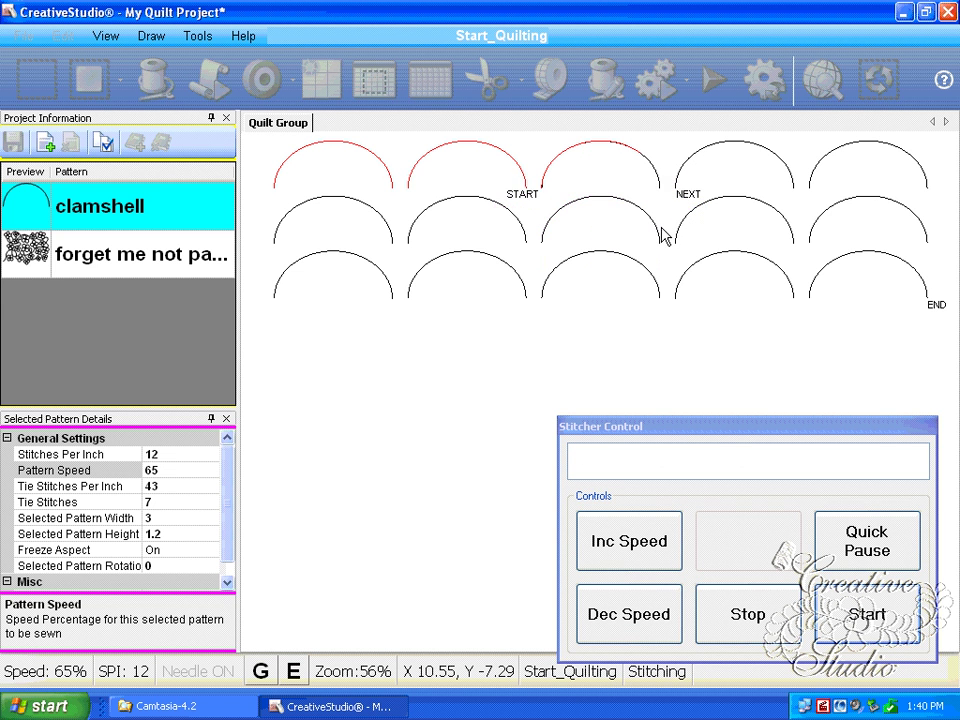
left_click(697, 230)
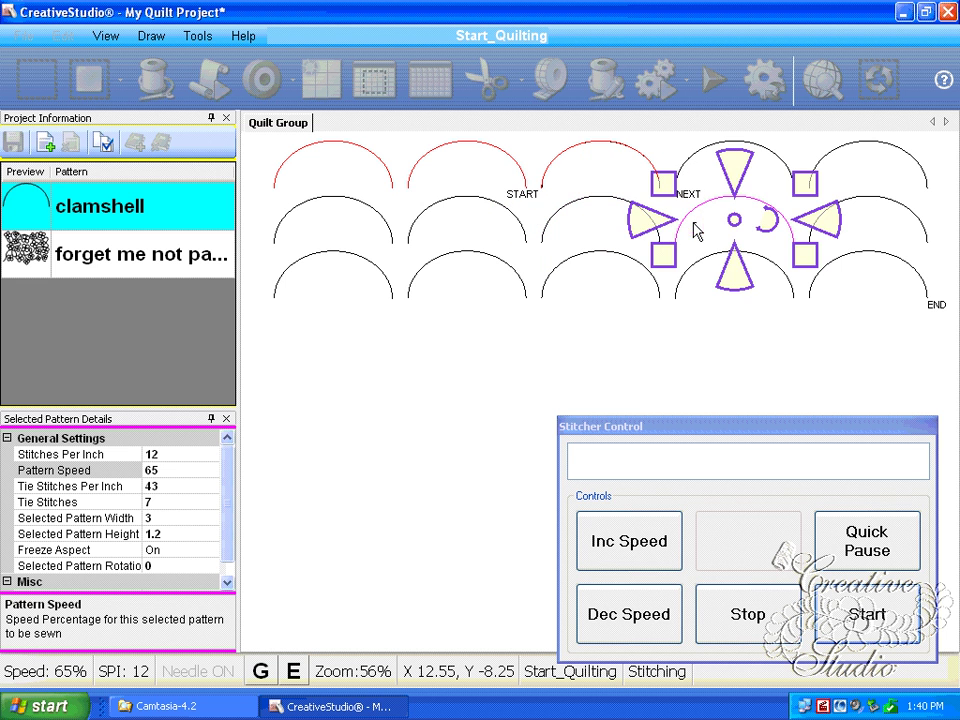
left_click(866, 624)
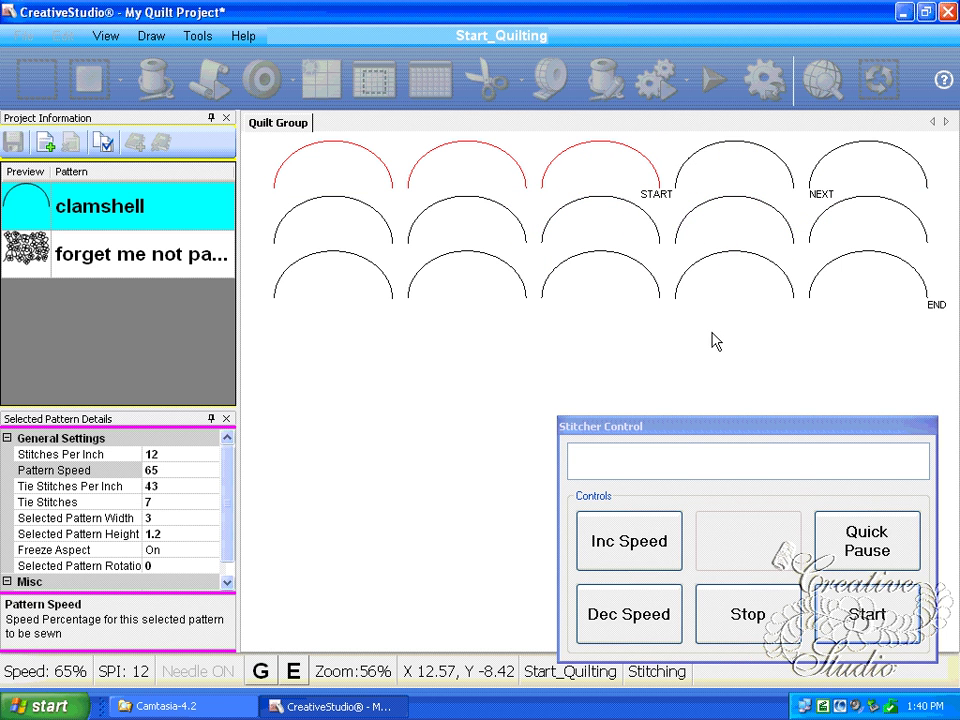
left_click(868, 614)
left_click(886, 617)
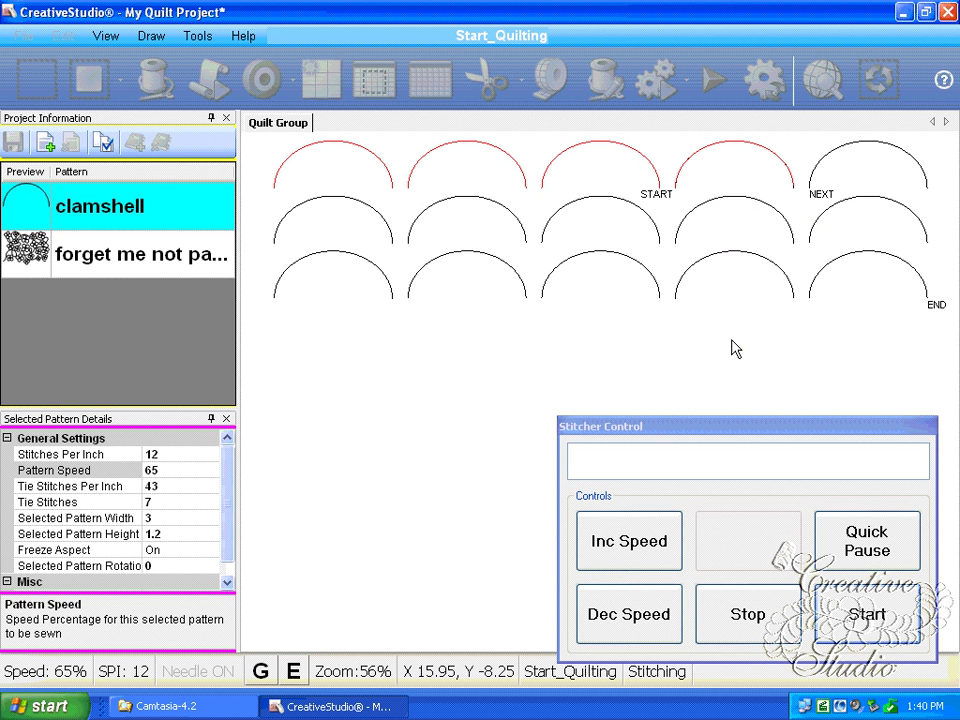
left_click(752, 617)
left_click(753, 617)
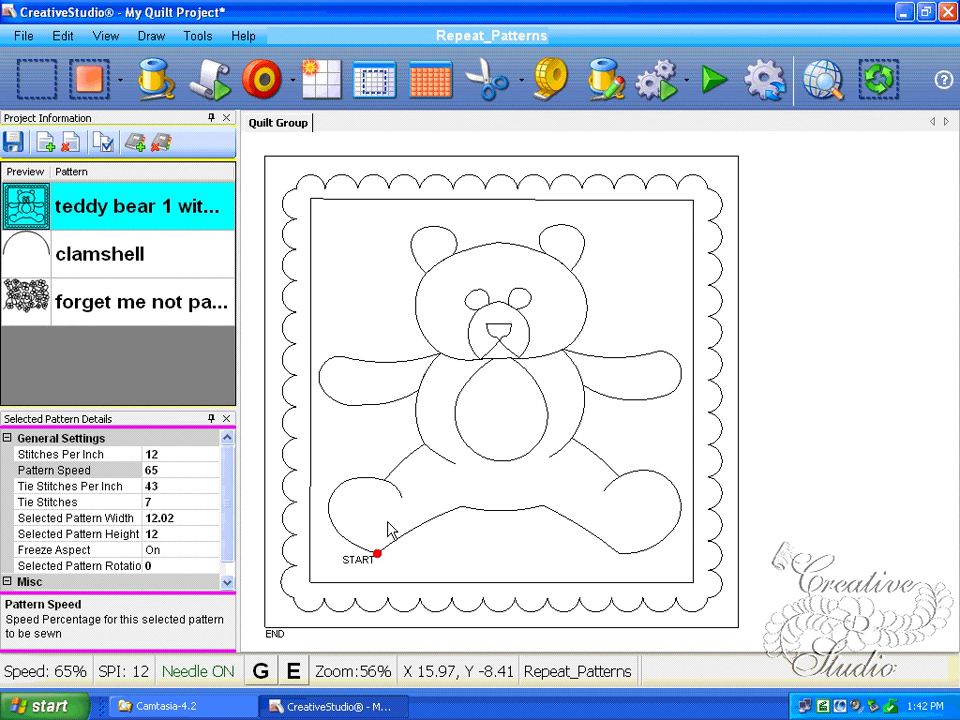
Divide the teddy bear at its split point, accepting removal of designer pause data
right_click(527, 441)
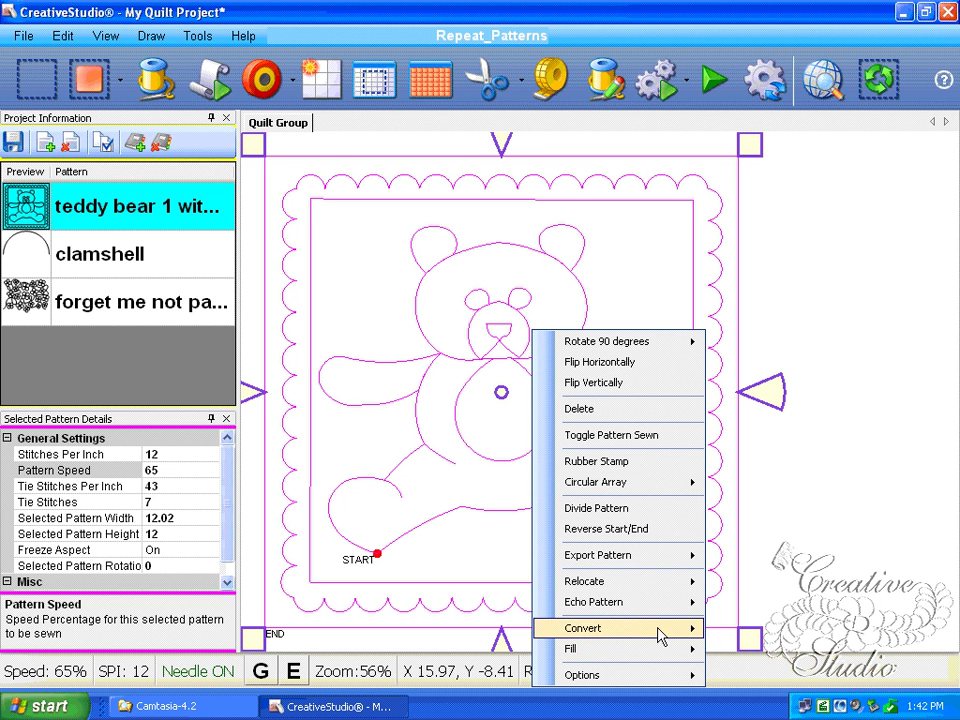
mouse_move(620, 555)
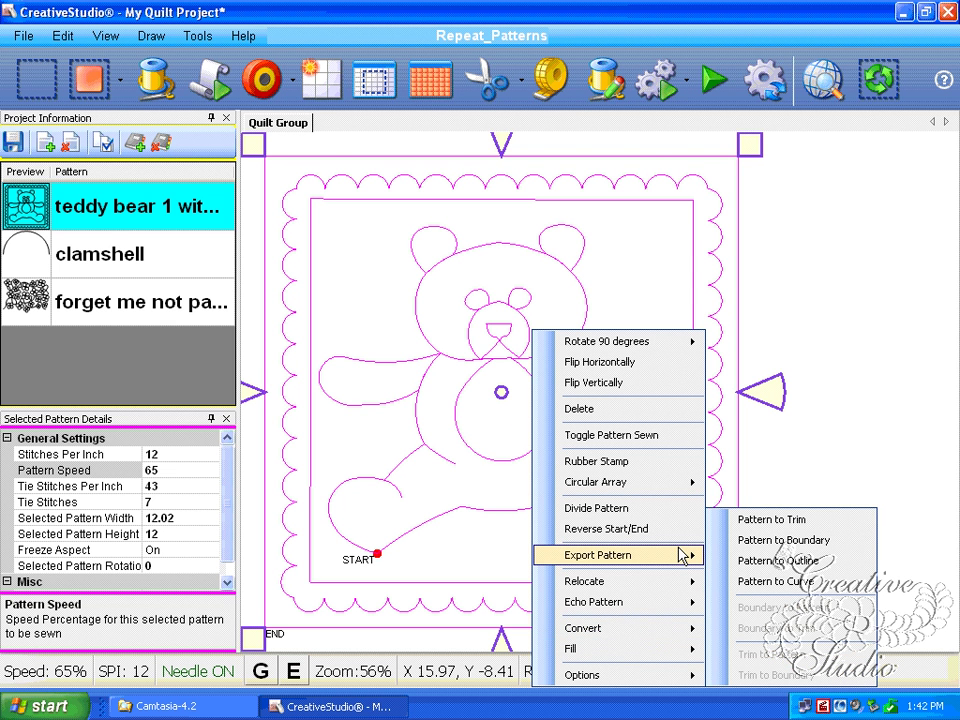
left_click(645, 508)
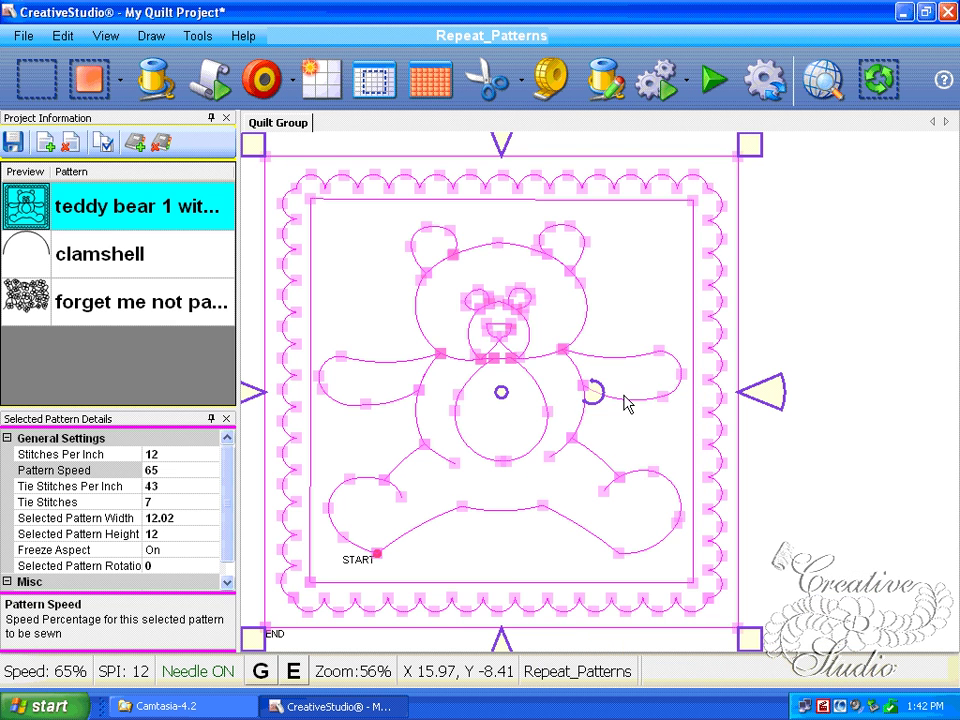
left_click(662, 393)
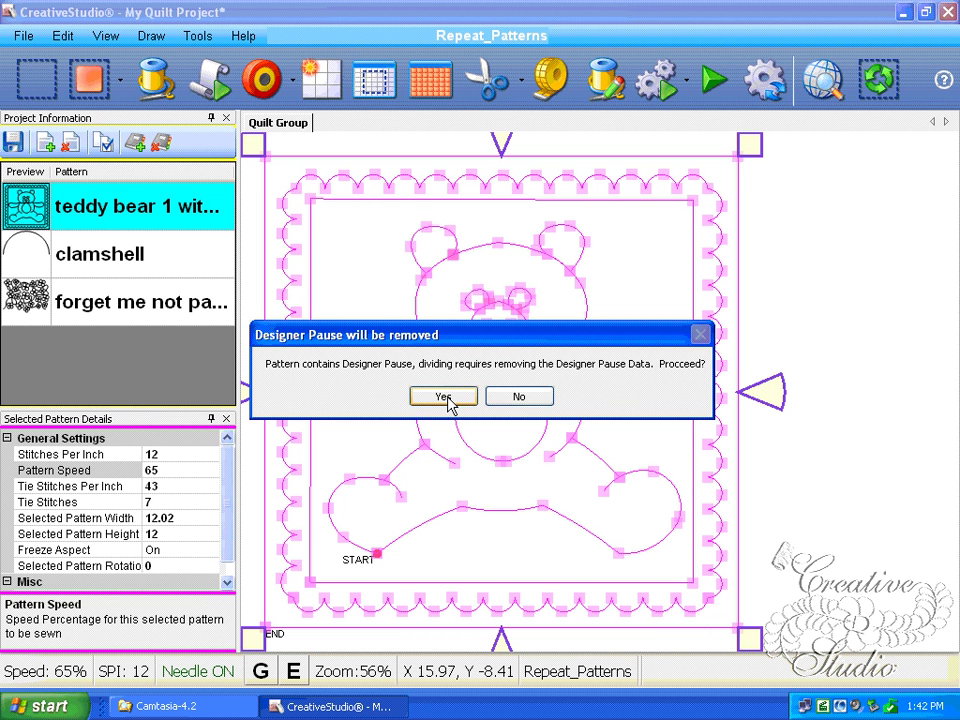
left_click(518, 397)
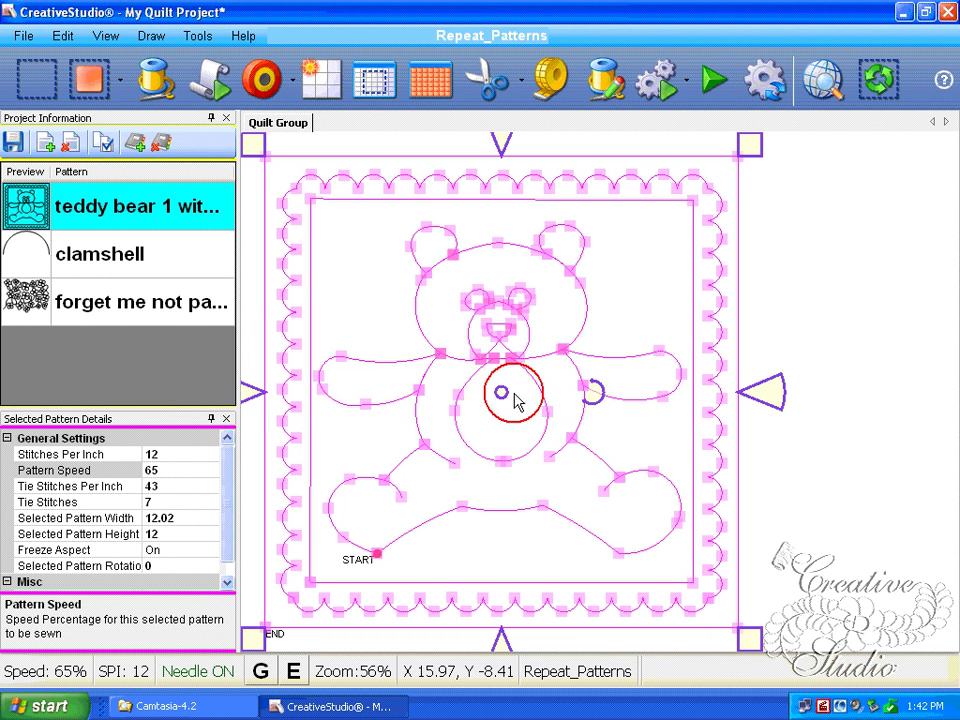
left_click(665, 397)
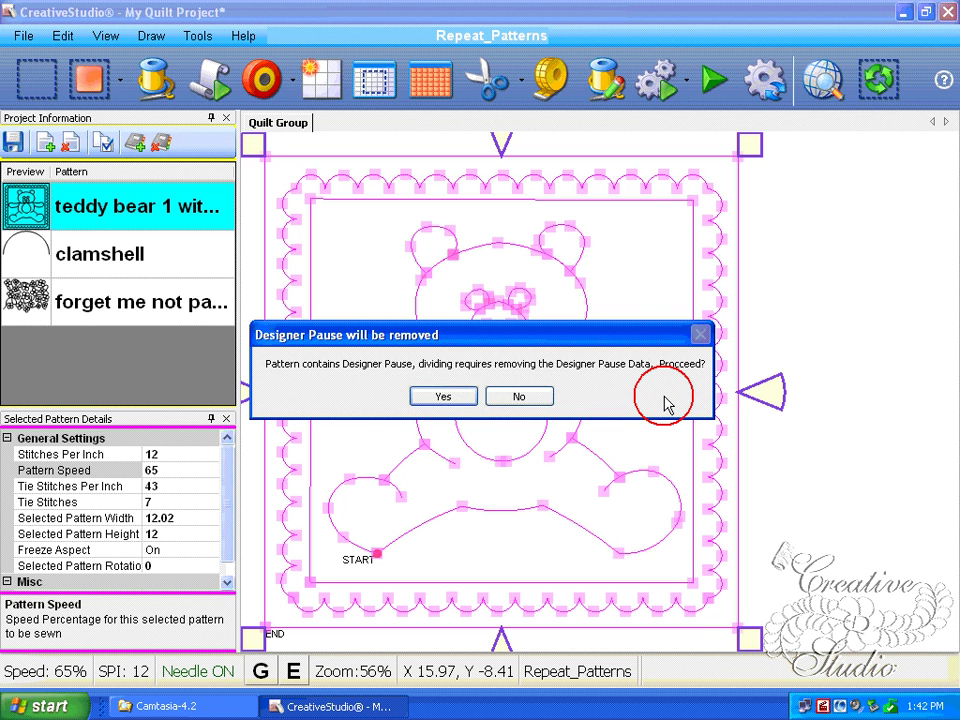
left_click(441, 398)
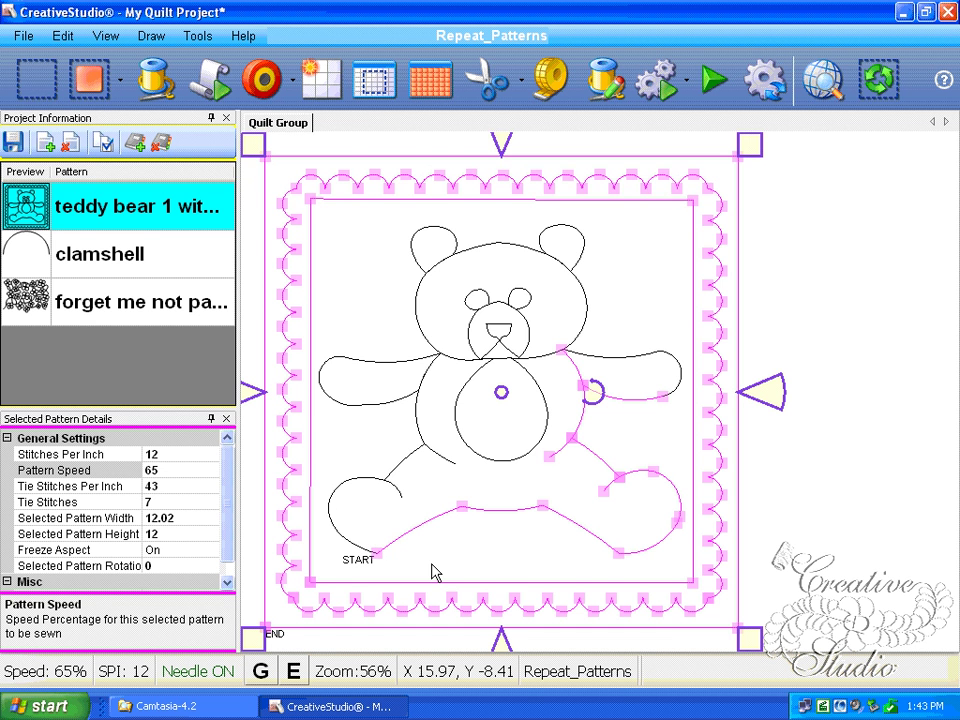
Box-select the clamshell rows
left_click(174, 455)
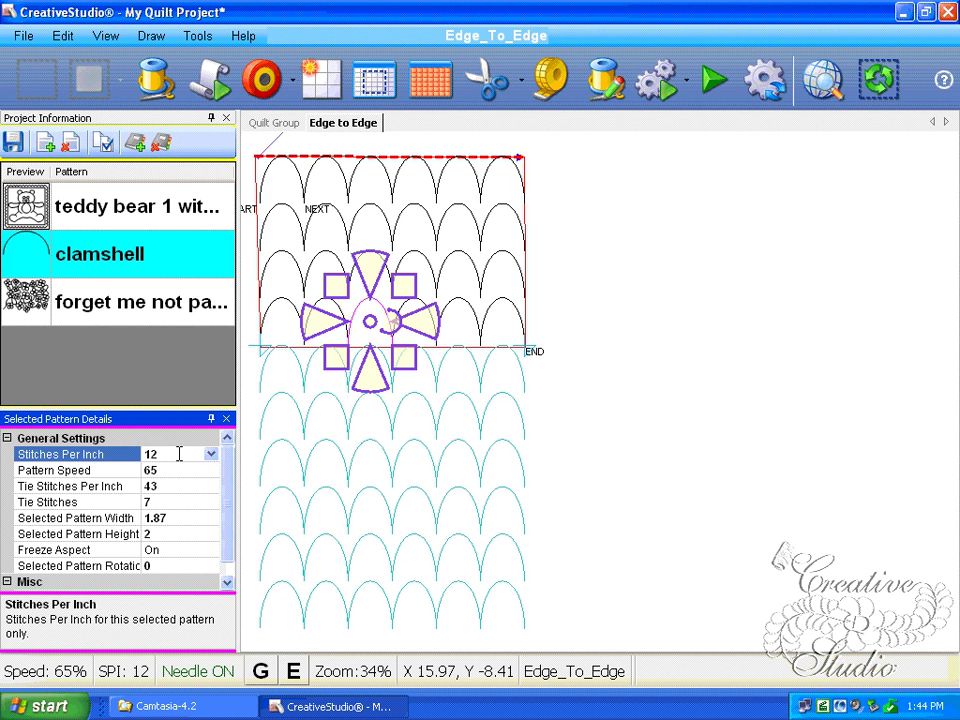
left_click(733, 291)
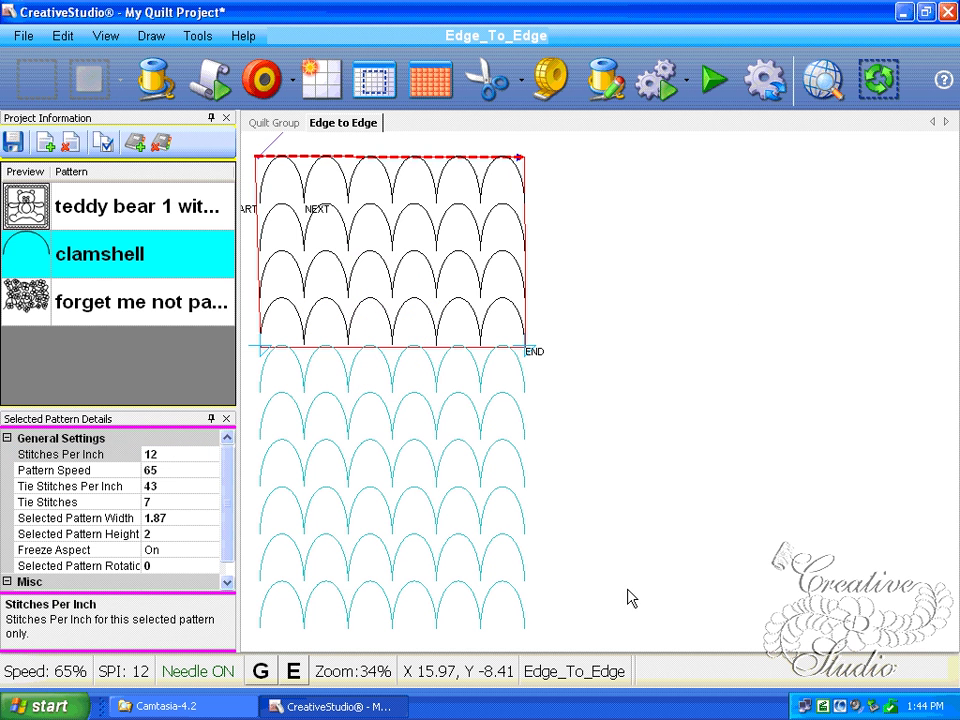
left_click_drag(628, 618, 250, 152)
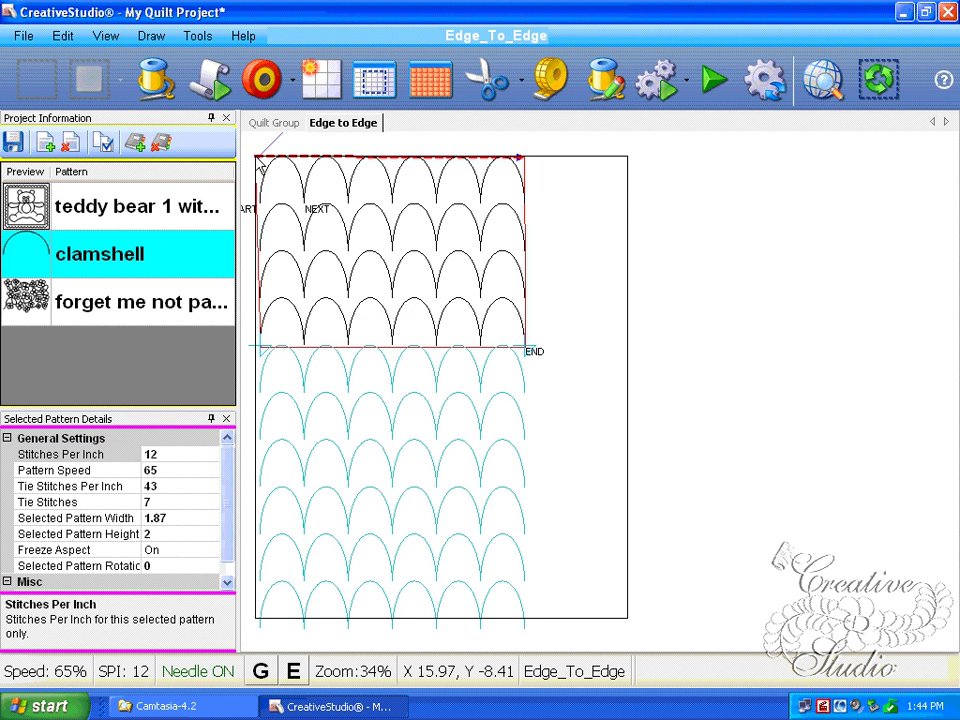
Raise stitches per inch from 12 to 15, then select one small clamshell piece
left_click(171, 454)
double_click(171, 454)
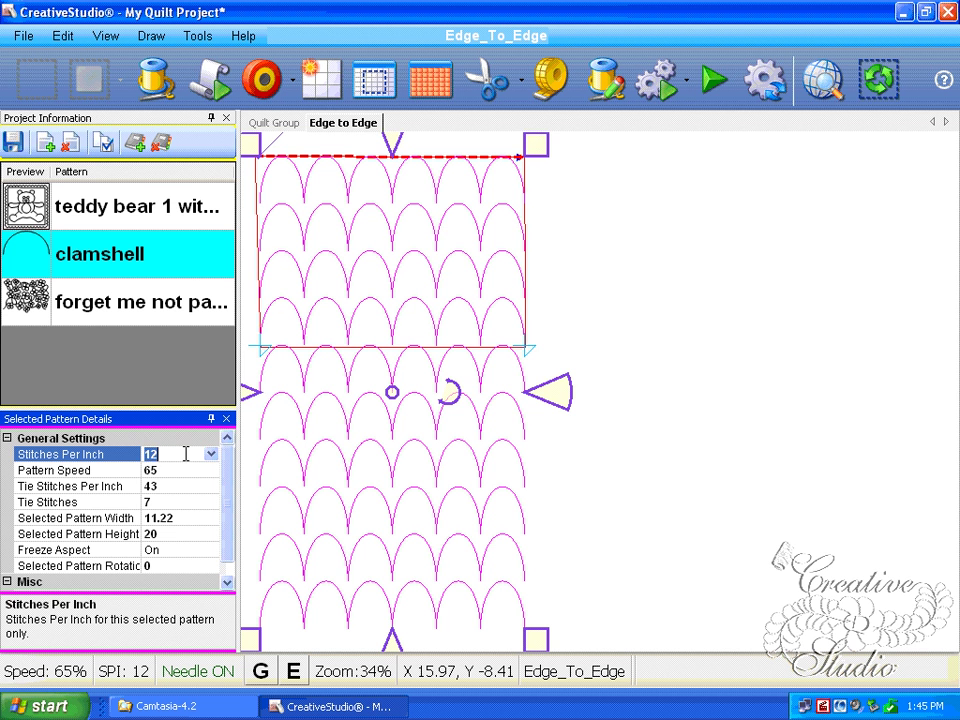
type("1")
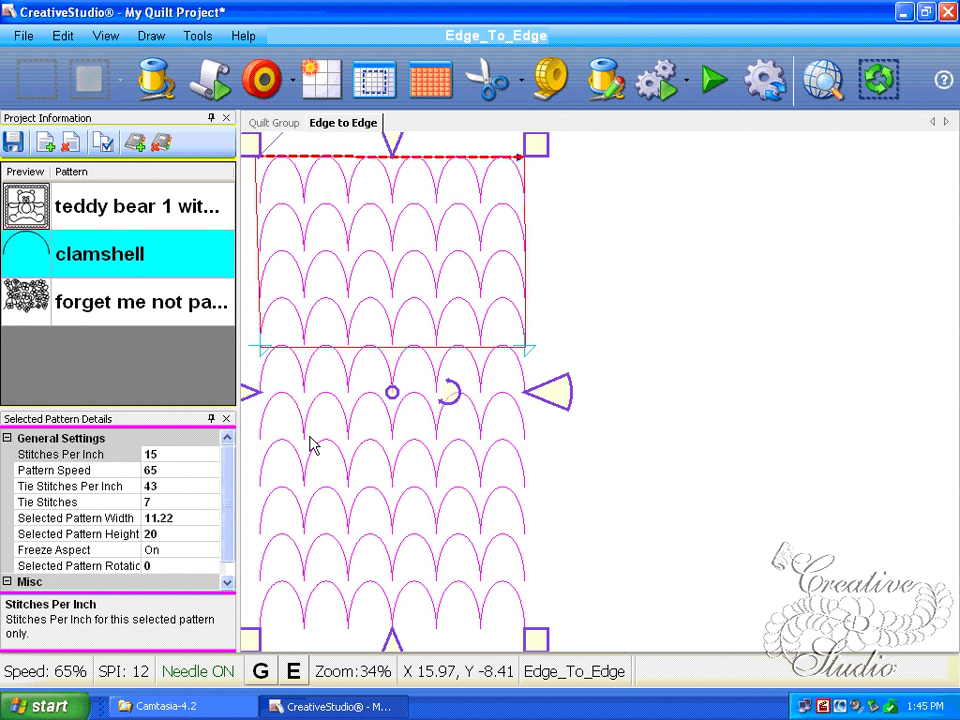
left_click(611, 302)
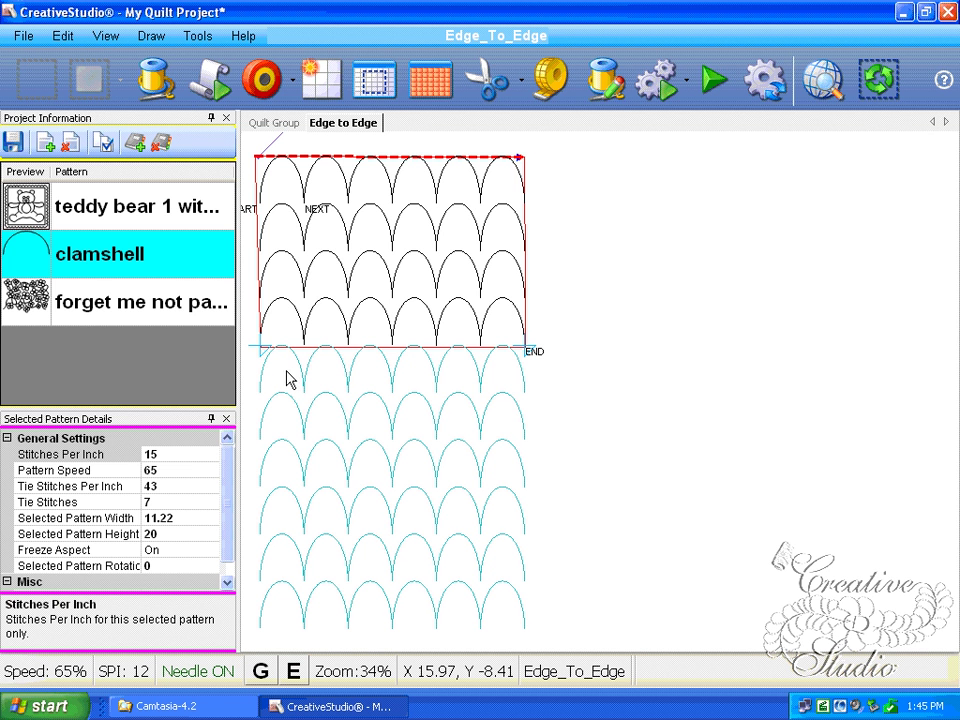
left_click(367, 367)
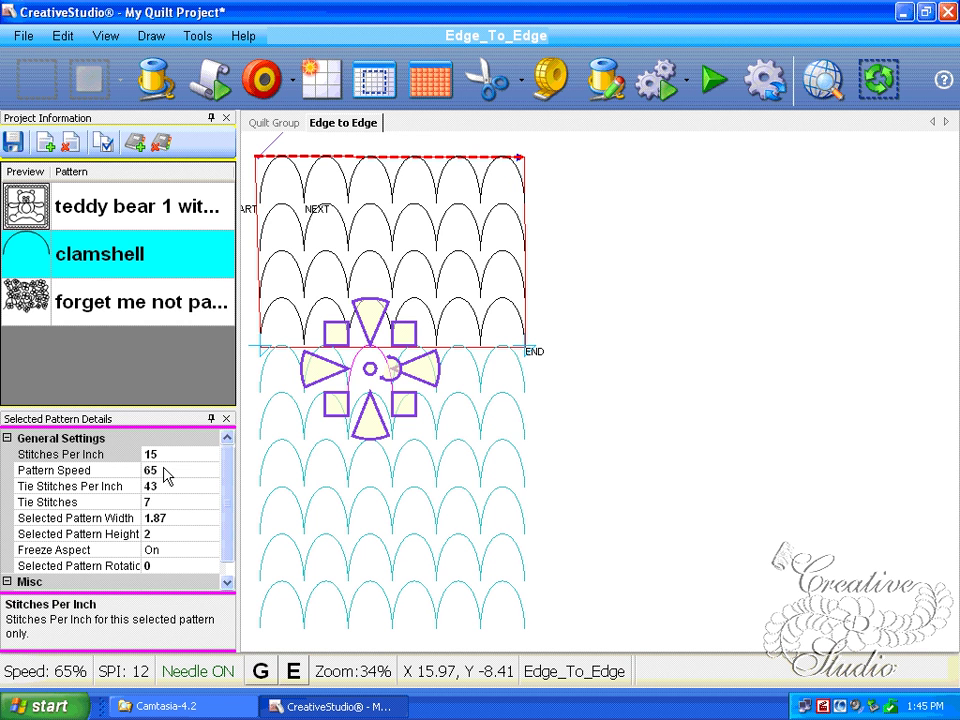
left_click(472, 370)
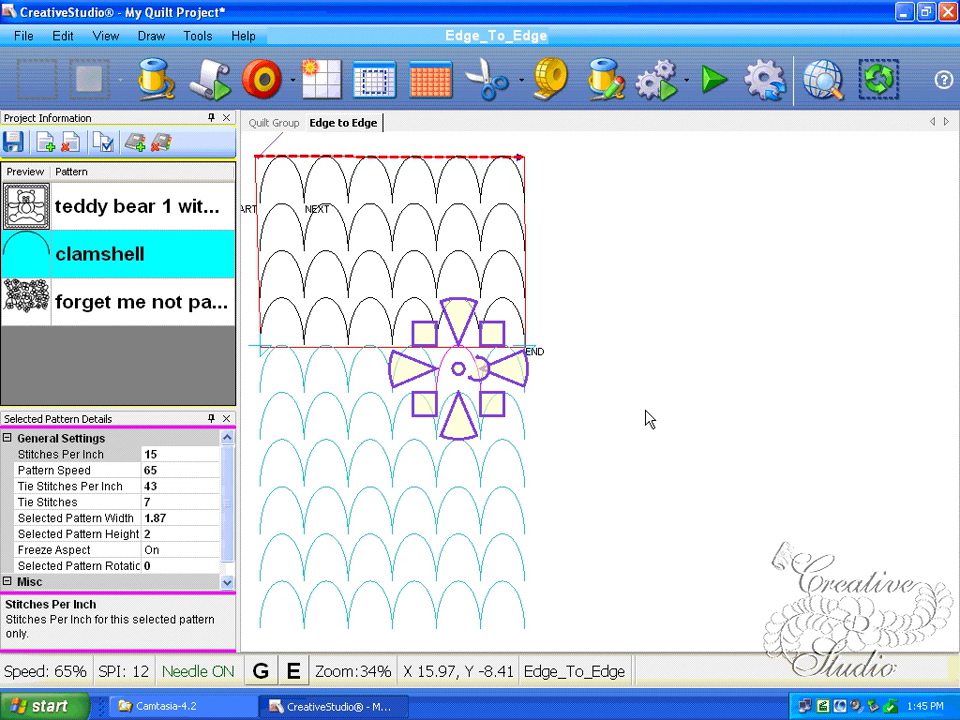
Sew the black clamshell block from its START point, tracing its stitch path back to the start
scroll(565, 421, "down", 1)
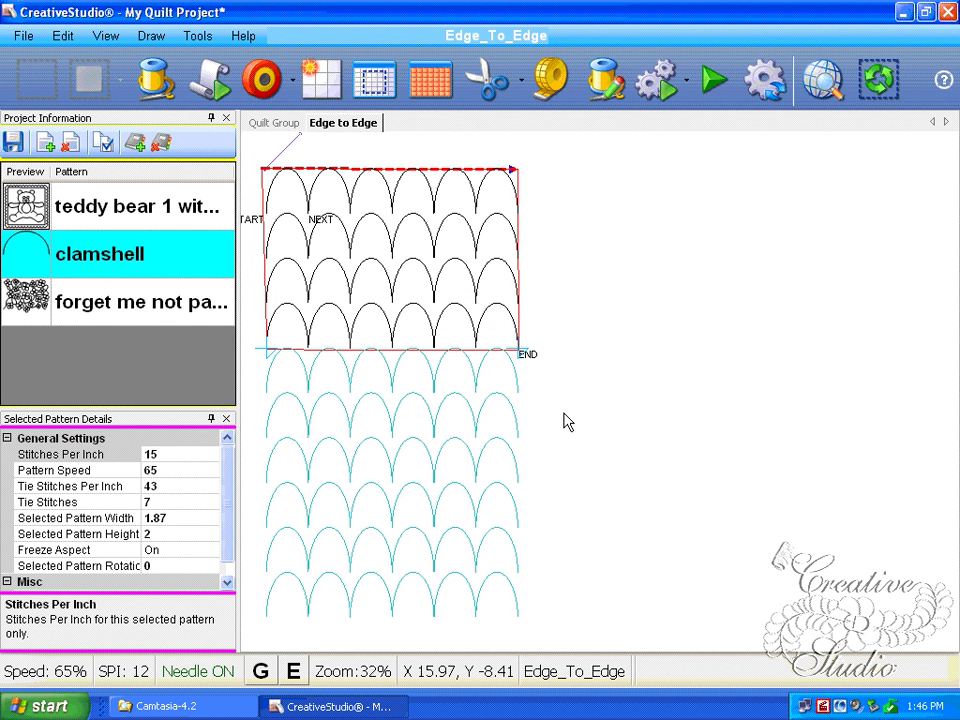
key("space")
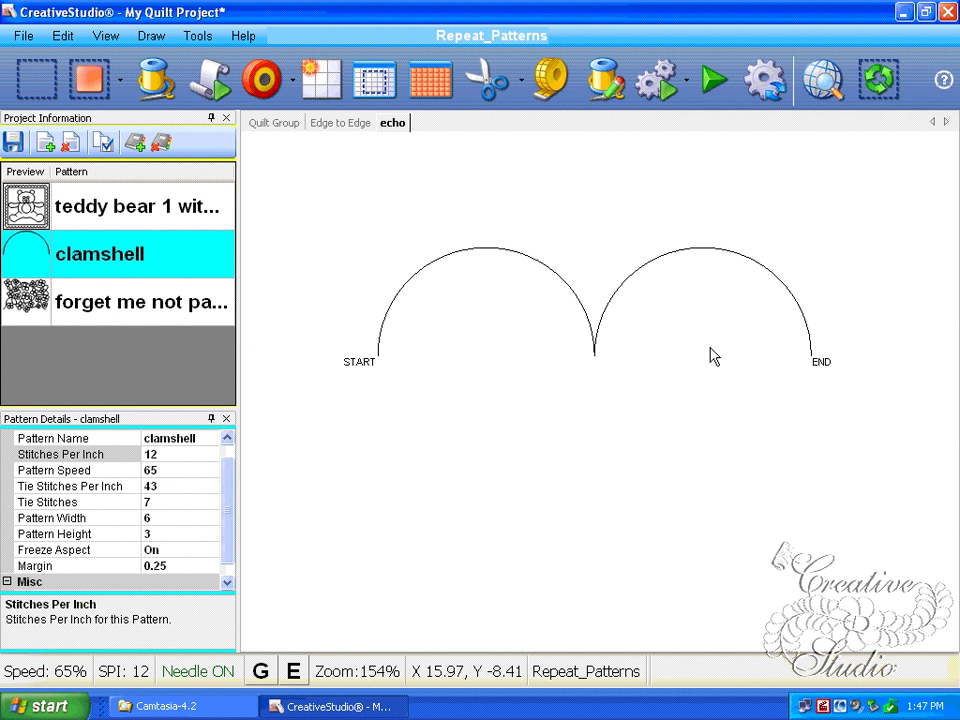
Select both clamshell arcs on the echo page and combine them into one group
left_click(649, 242)
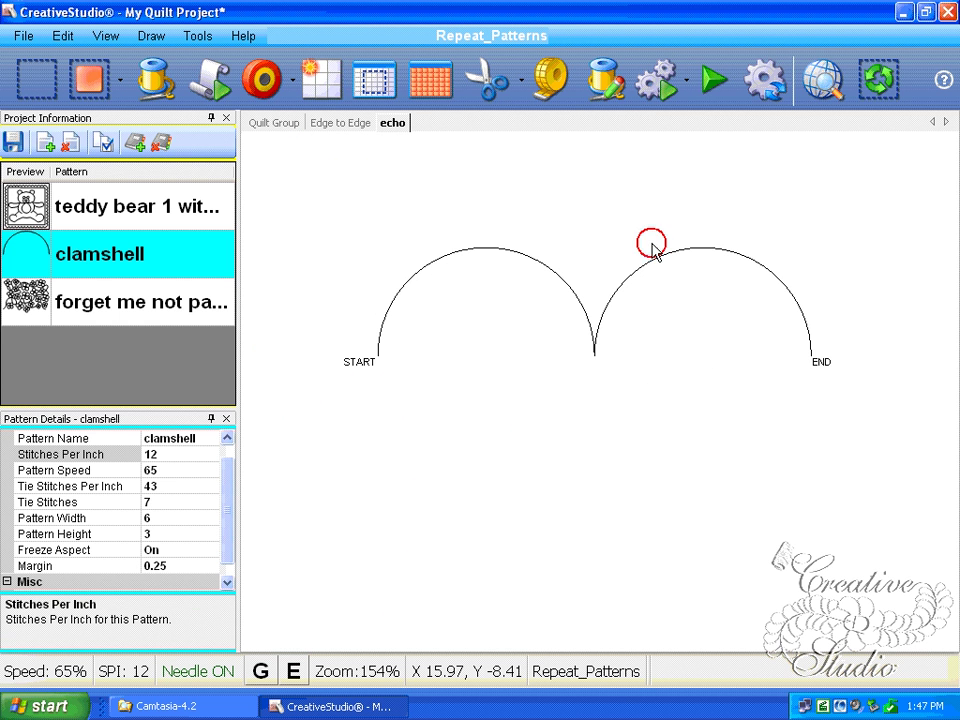
left_click(461, 296)
left_click_drag(850, 488, 512, 281)
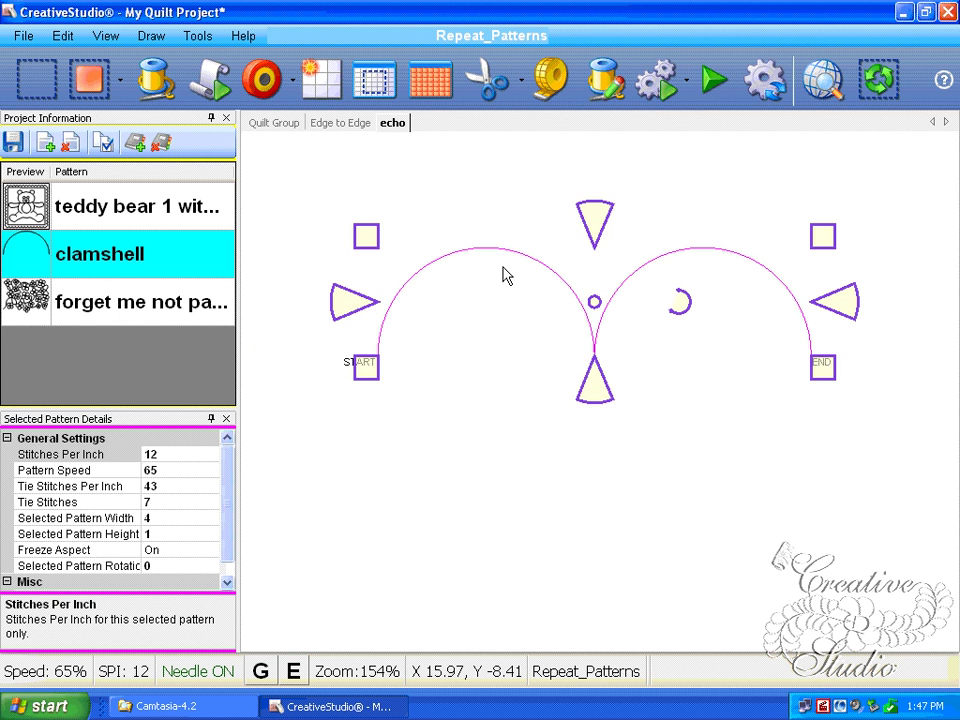
right_click(510, 266)
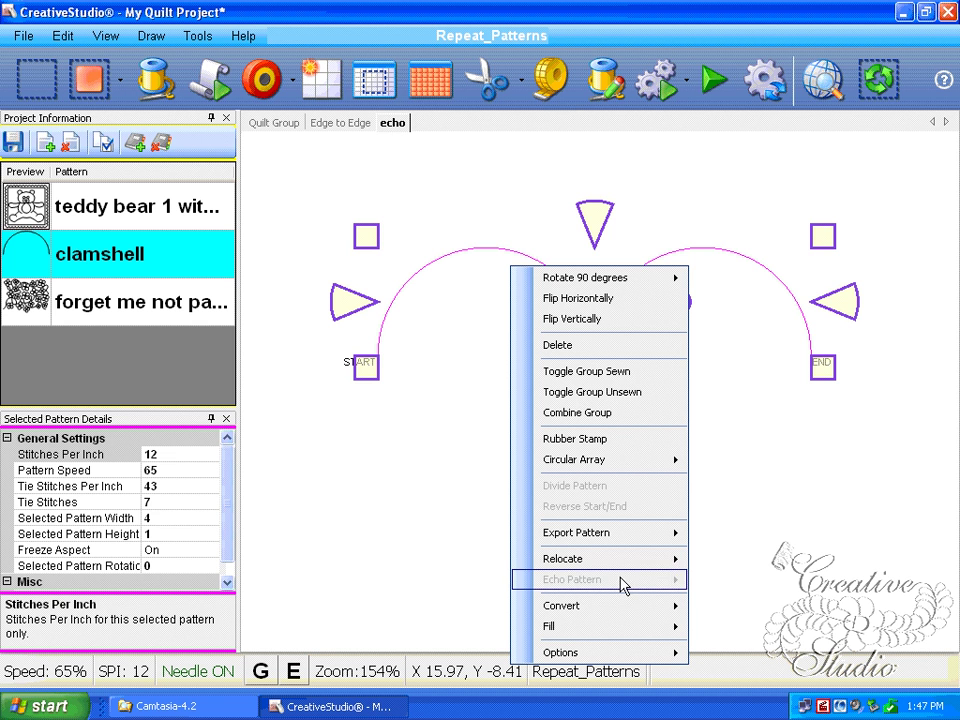
left_click(618, 413)
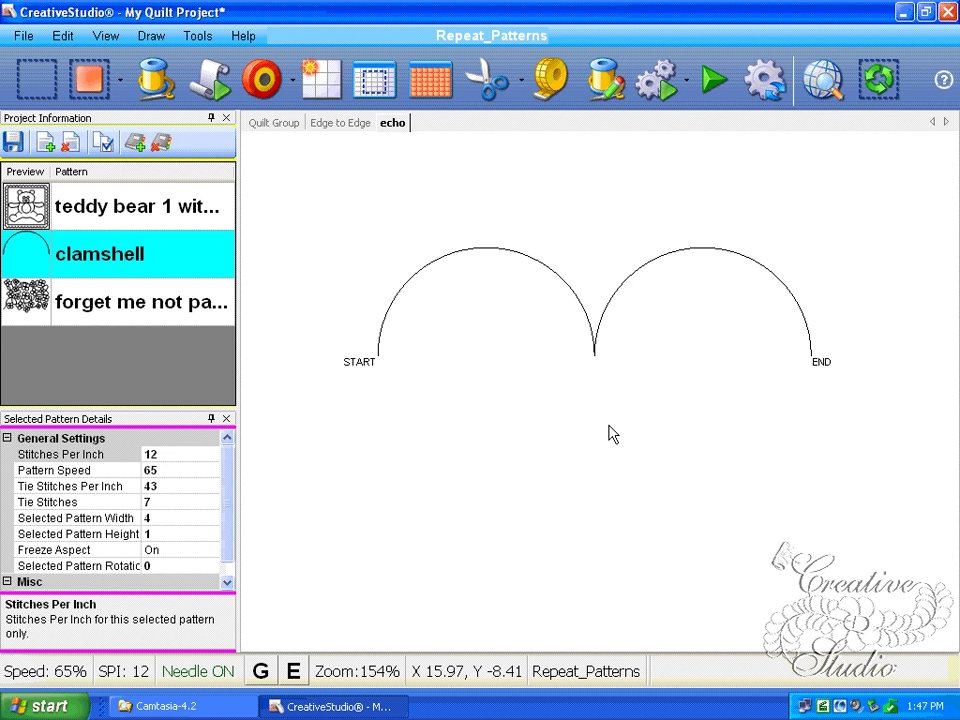
Place an echo pattern around the combined clamshell
right_click(569, 302)
mouse_move(656, 573)
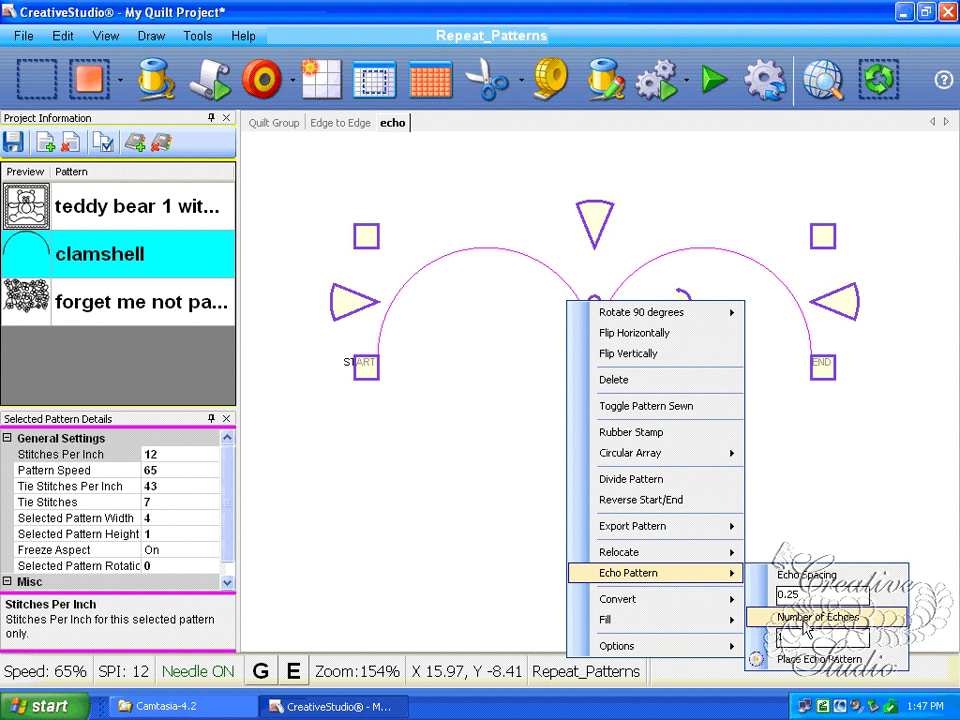
left_click(803, 662)
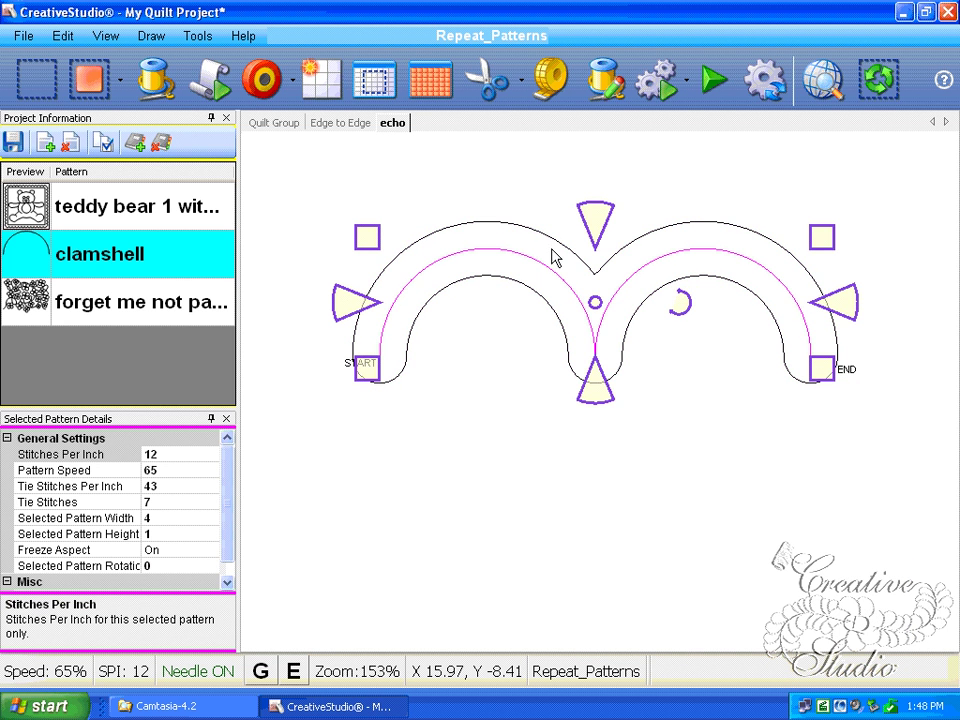
right_click(546, 274)
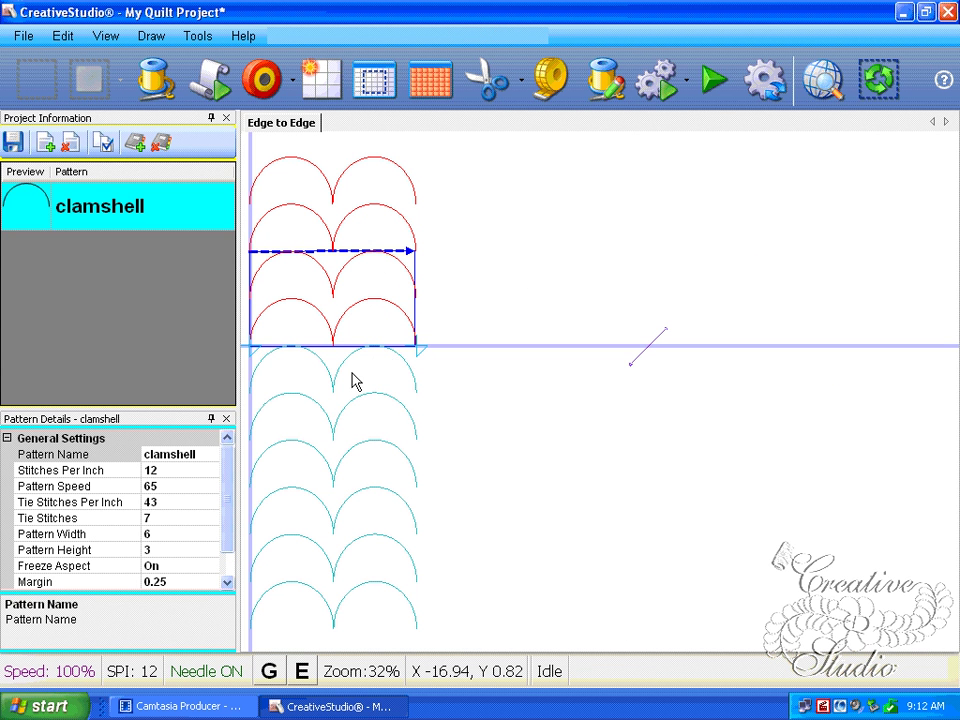
Set the red clamshell row inside the blue boundary box as the next block to sew
left_click(353, 381)
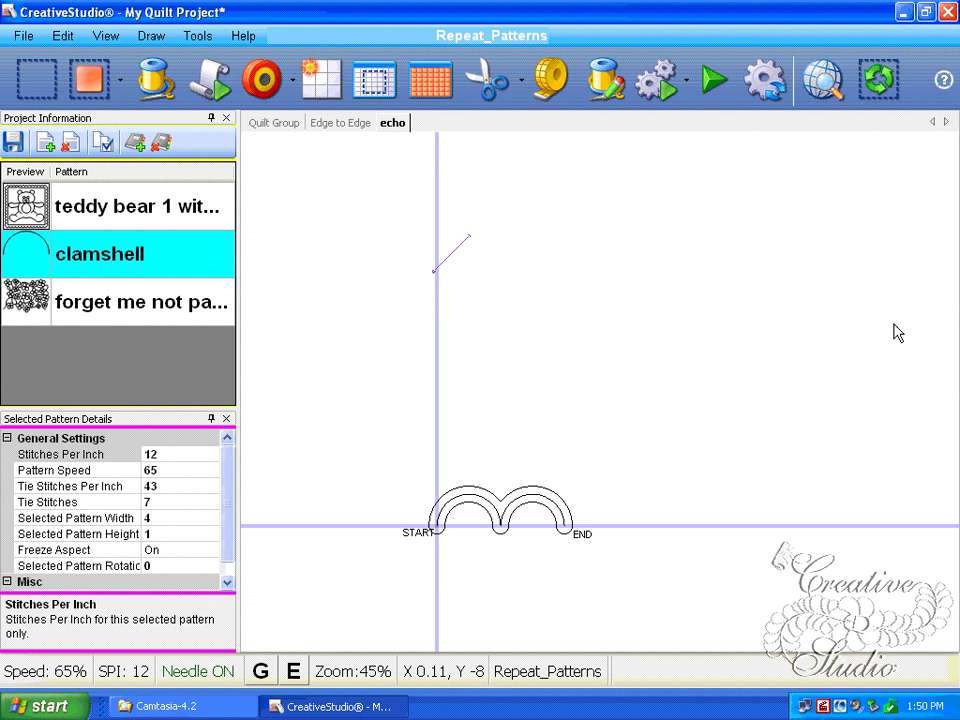
Exit without saving, then on restart cancel Set Origin and reload the autosaved project
left_click(948, 14)
left_click(316, 556)
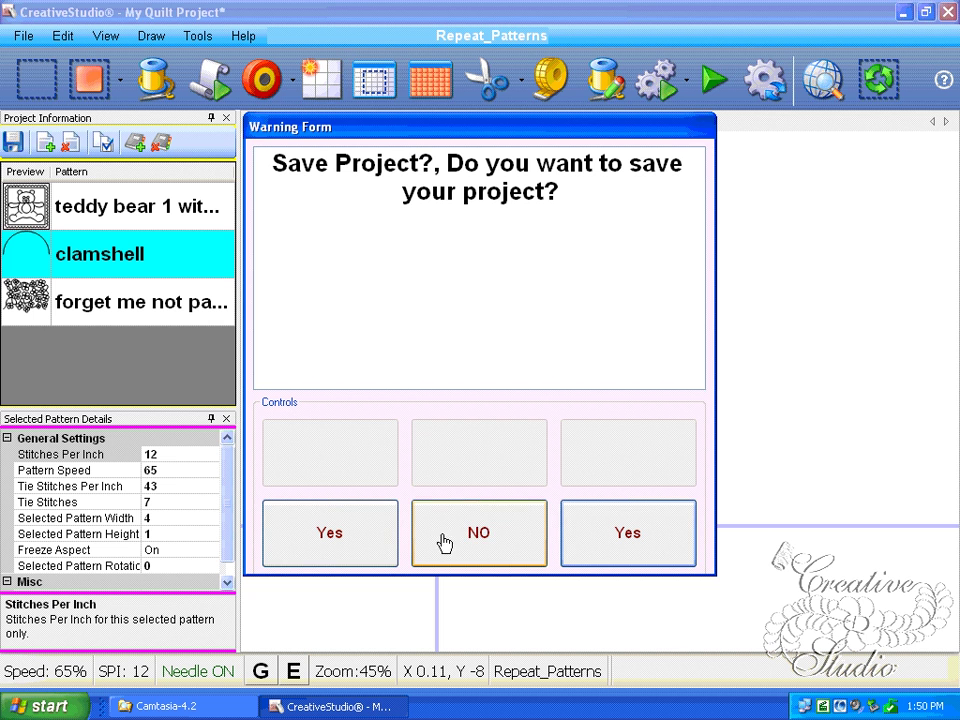
left_click(460, 530)
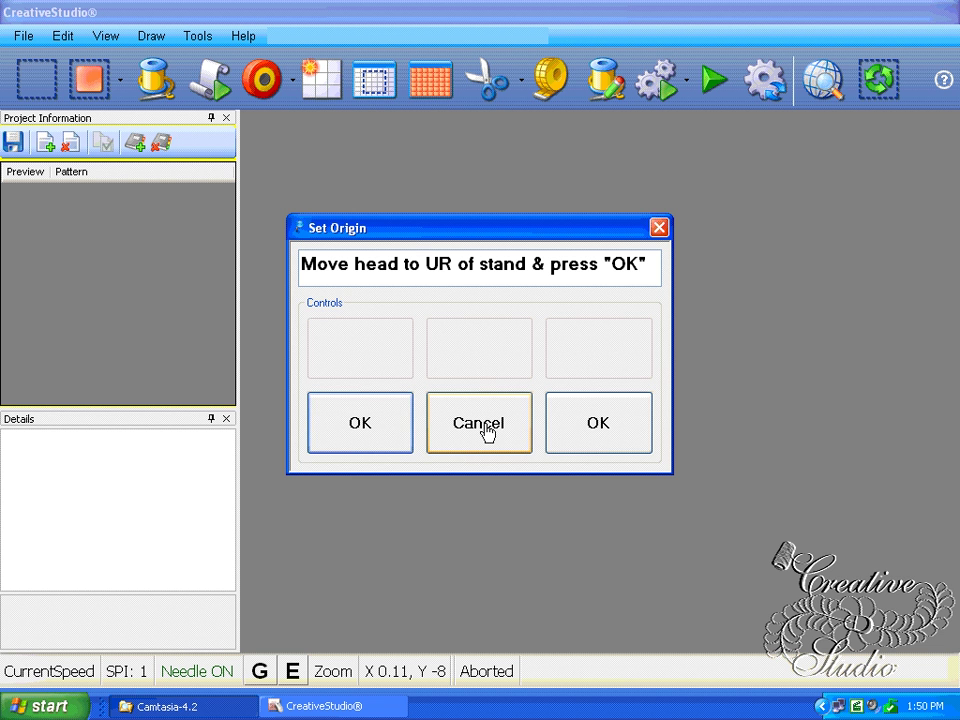
left_click(484, 428)
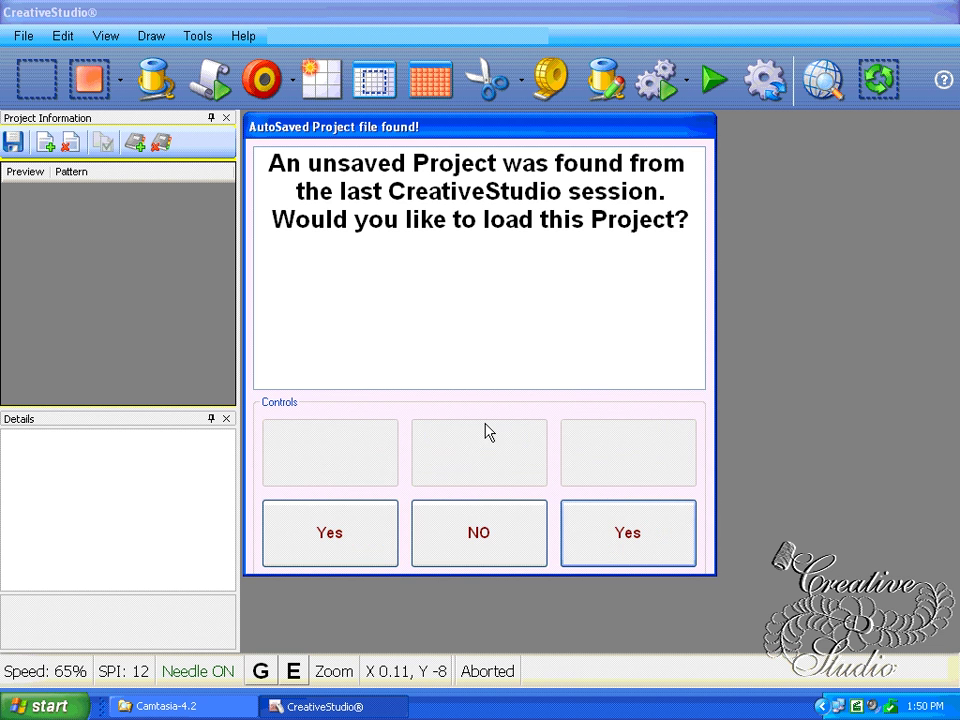
left_click(618, 535)
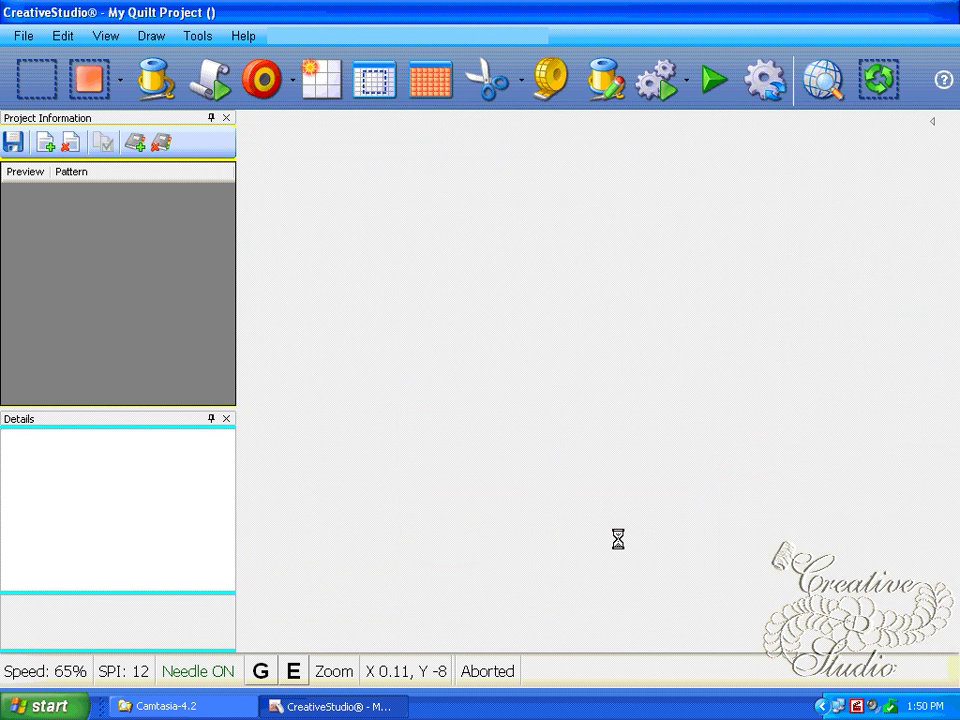
Zoom out on the echo tab of the reloaded quilt project
scroll(471, 486, "down", 1)
scroll(486, 480, "down", 2)
scroll(497, 538, "down", 1)
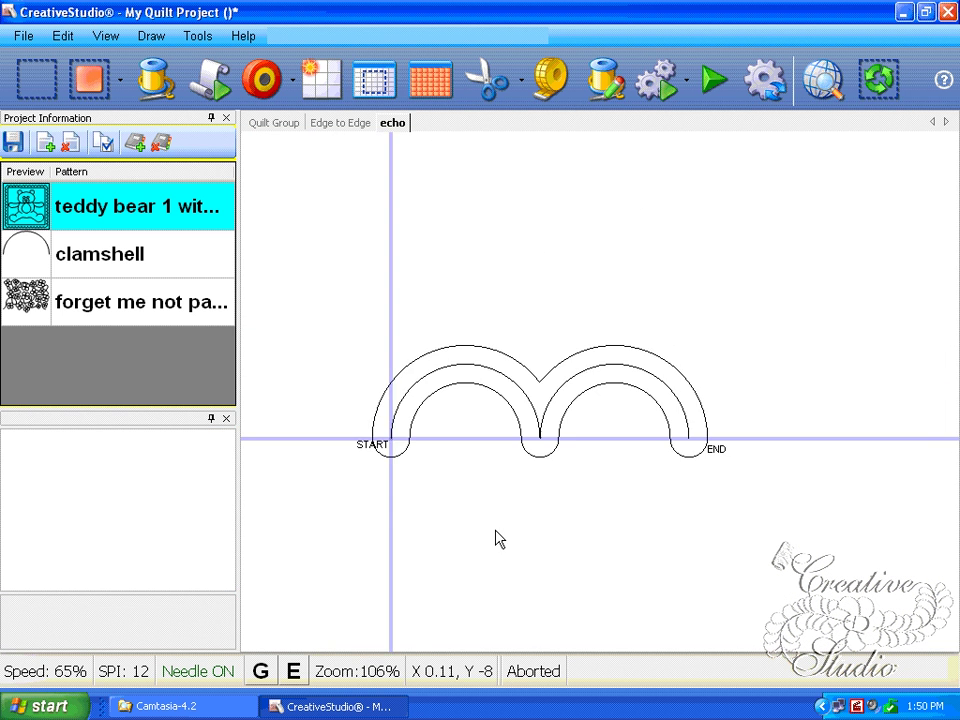
scroll(497, 538, "down", 1)
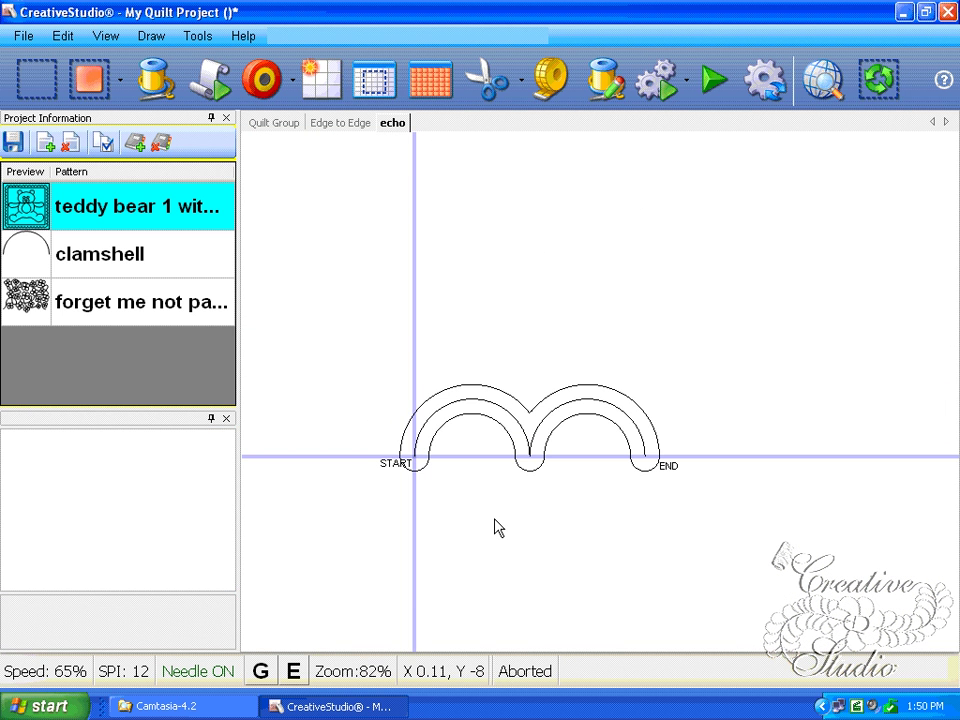
scroll(495, 525, "down", 1)
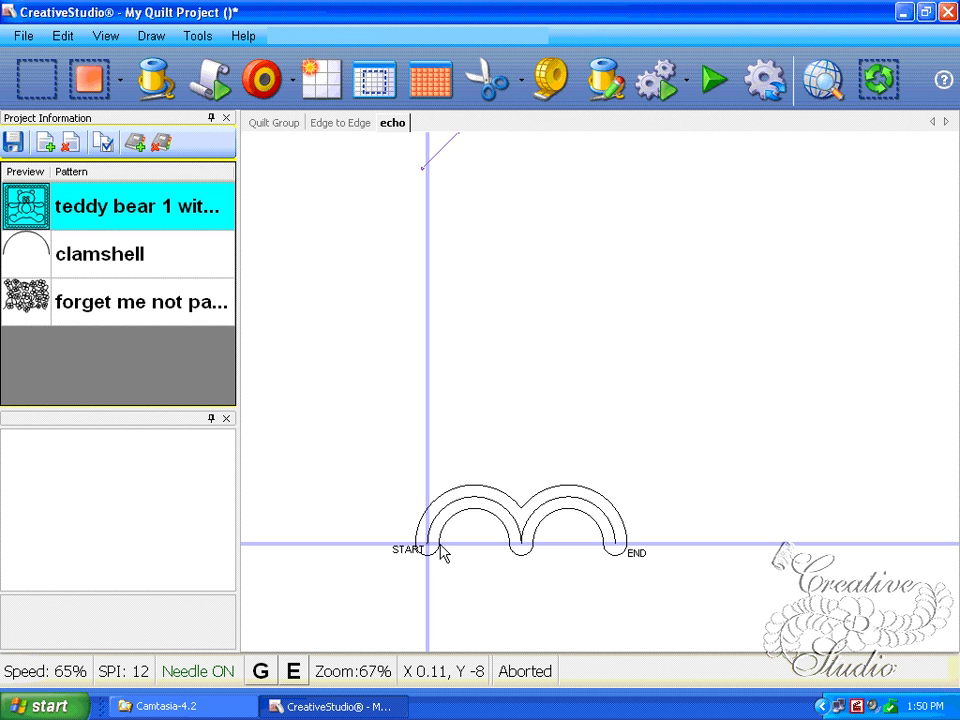